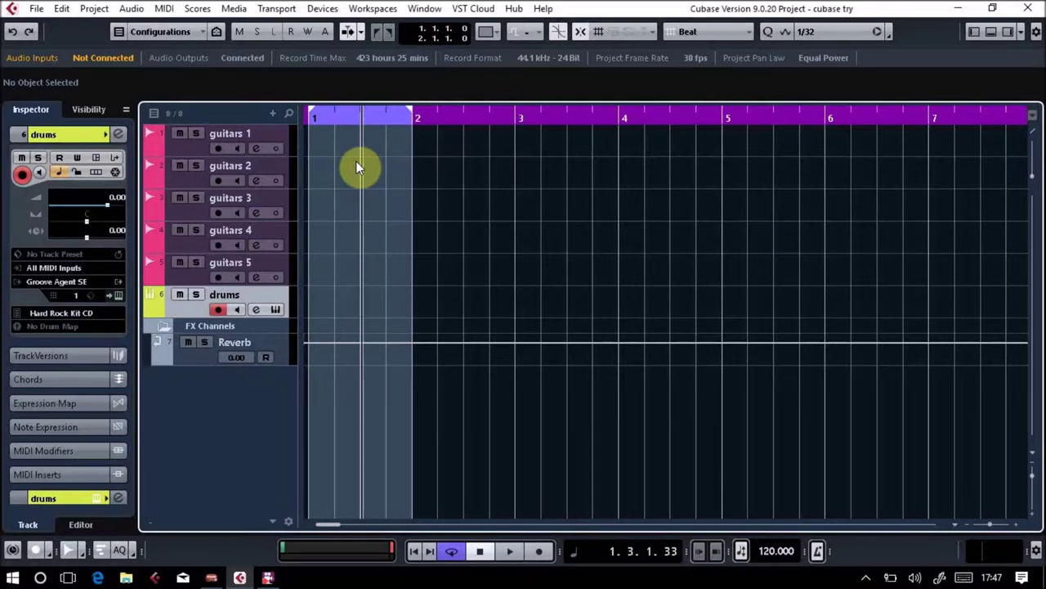
# Step: Open the VST Instruments rack with F11 to show Groove Agent SE for the drums track
pyautogui.press('F11')
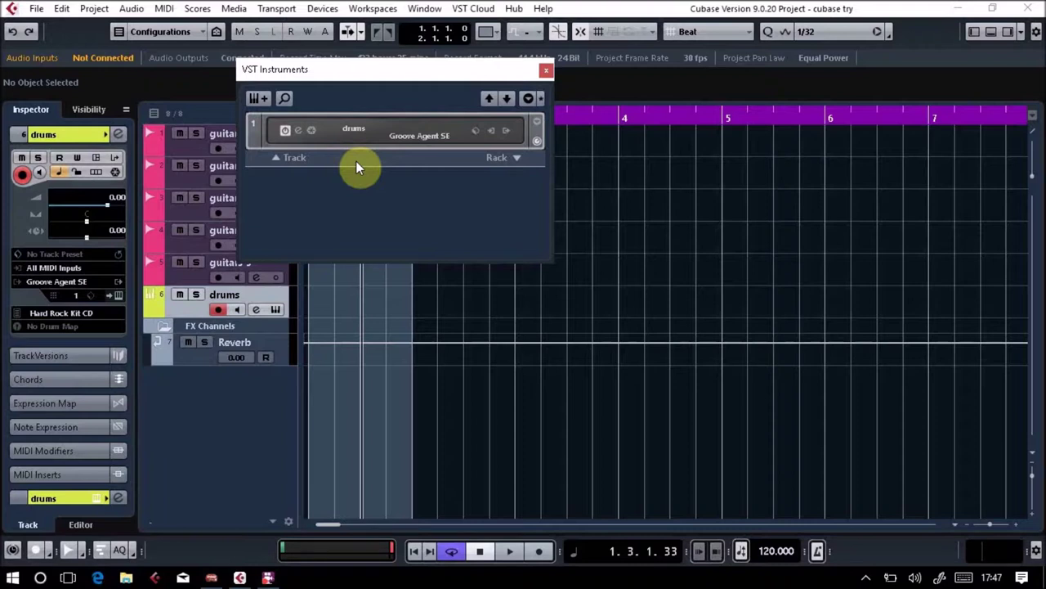
# Step: Add a Synth > Retrologue instrument track, Retrologue 01, from the VST Instruments rack
pyautogui.click(258, 99)
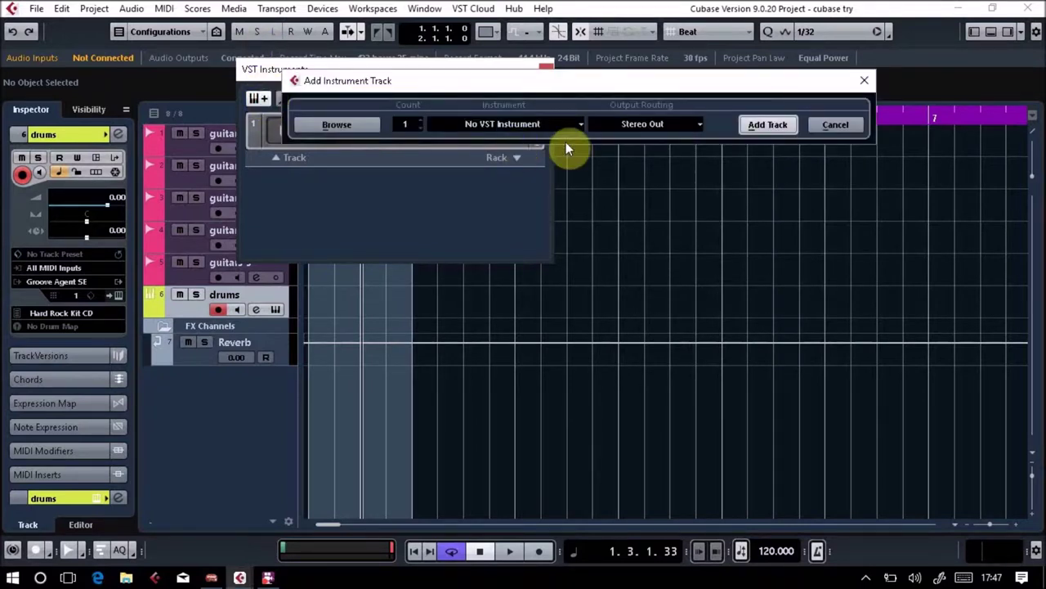
pyautogui.click(572, 128)
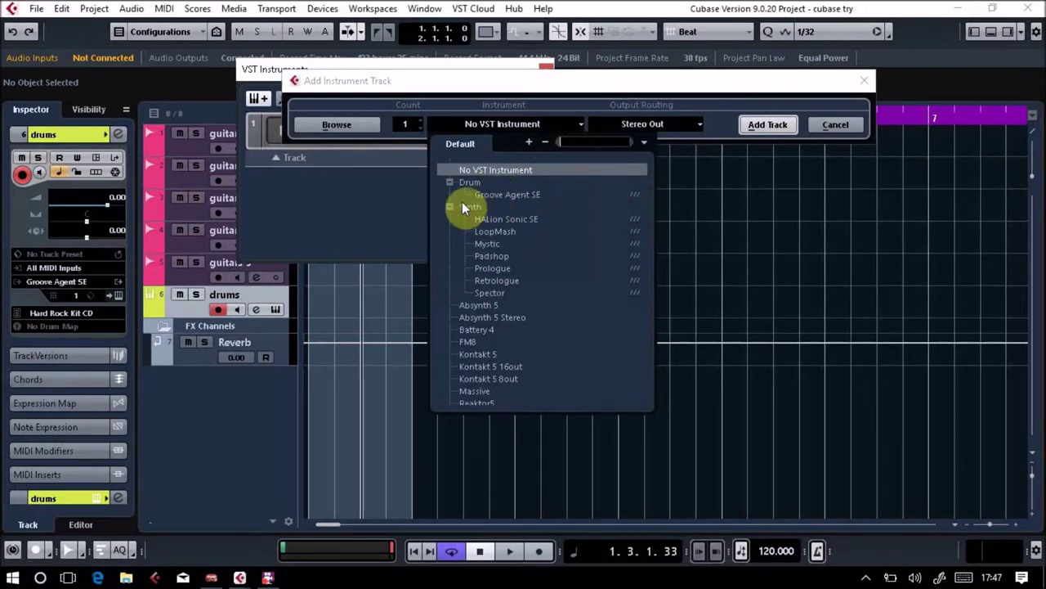
pyautogui.click(497, 281)
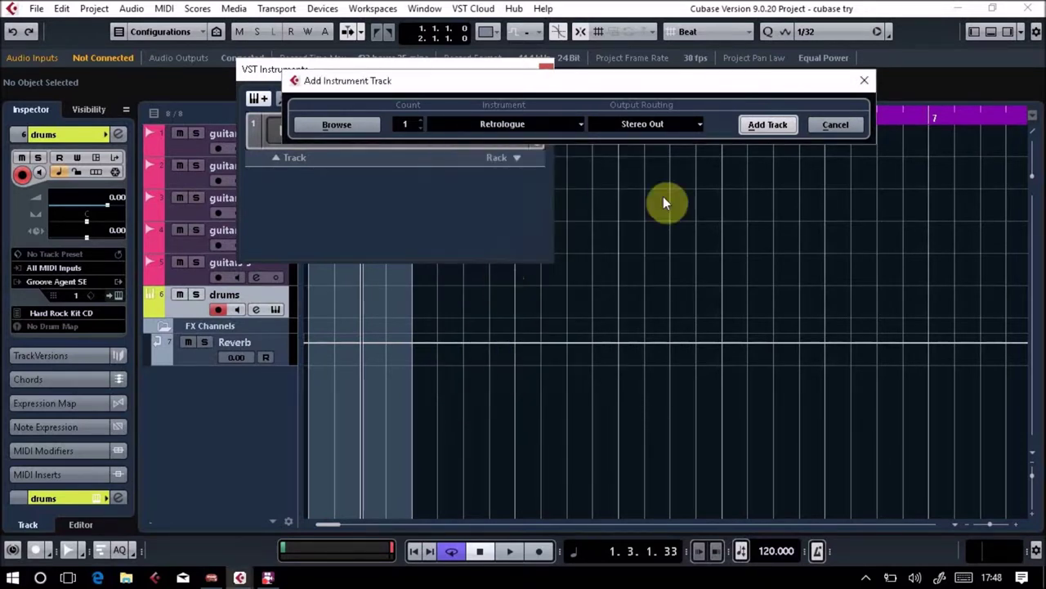
pyautogui.click(760, 127)
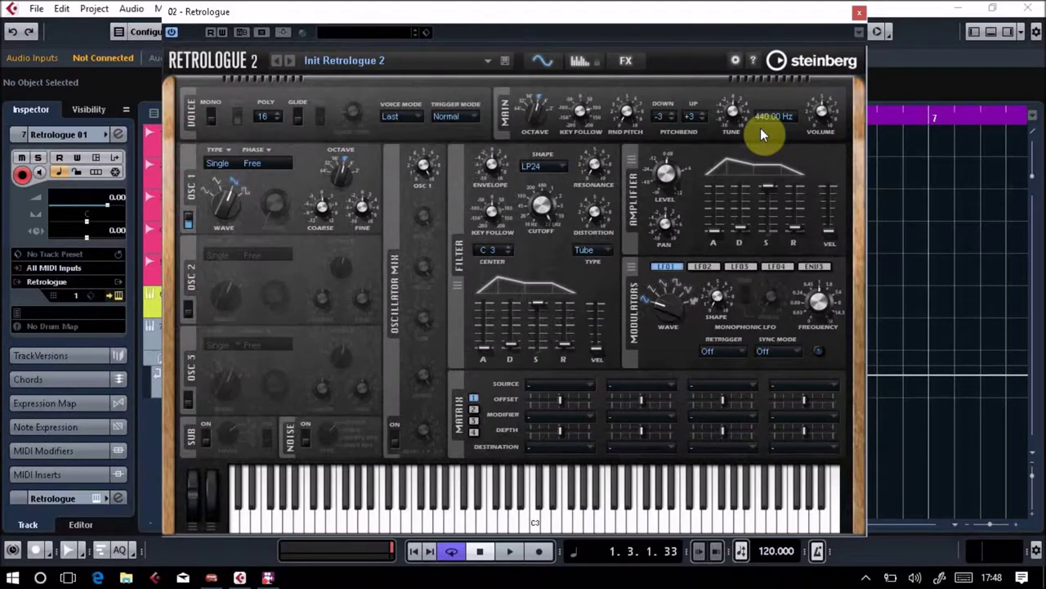
# Step: Audition Retrologue on the on-screen keyboard and switch off OSC 1
pyautogui.click(502, 512)
pyautogui.click(502, 514)
pyautogui.click(187, 226)
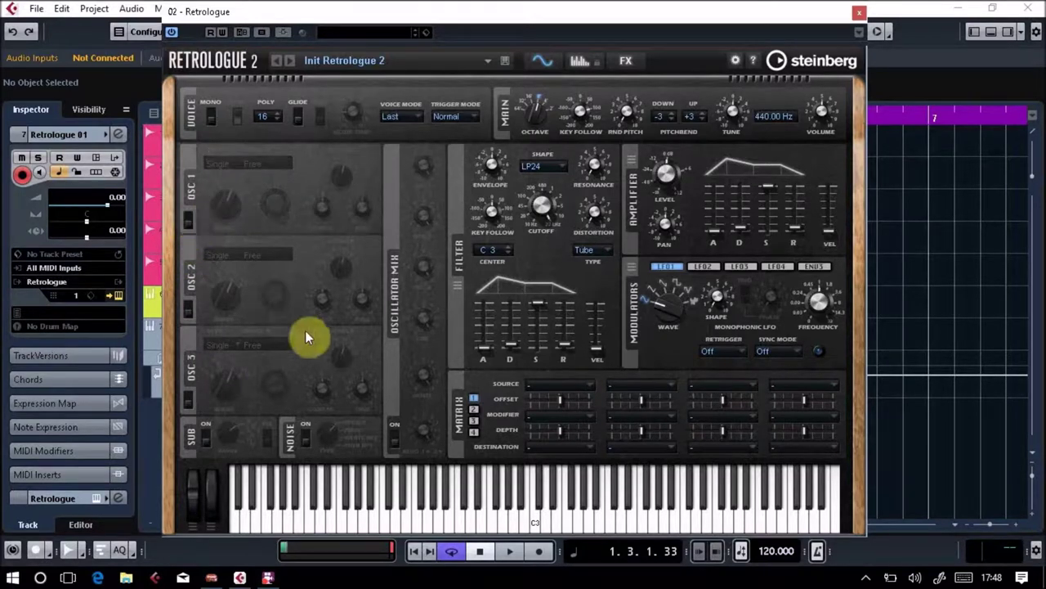
pyautogui.click(480, 523)
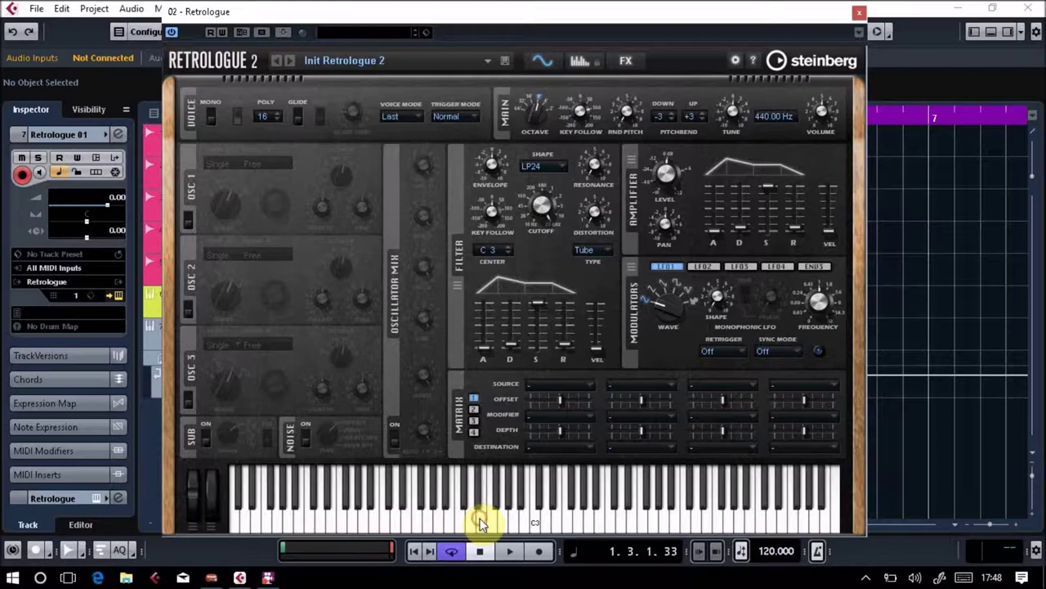
# Step: Turn on the Retrologue Noise generator with type White and audition it on several keys
pyautogui.click(348, 436)
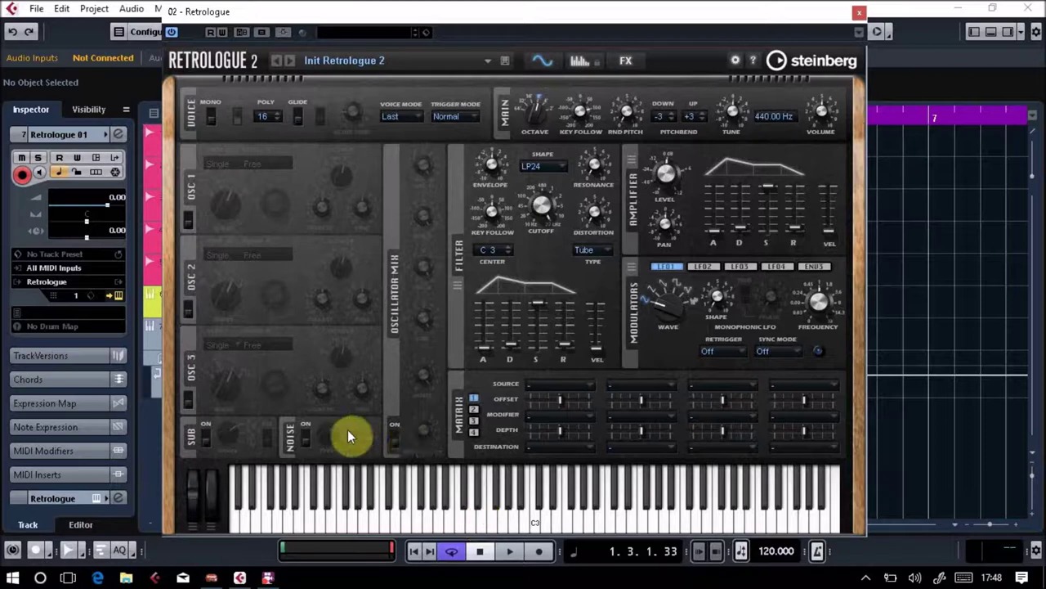
pyautogui.click(305, 427)
pyautogui.click(468, 526)
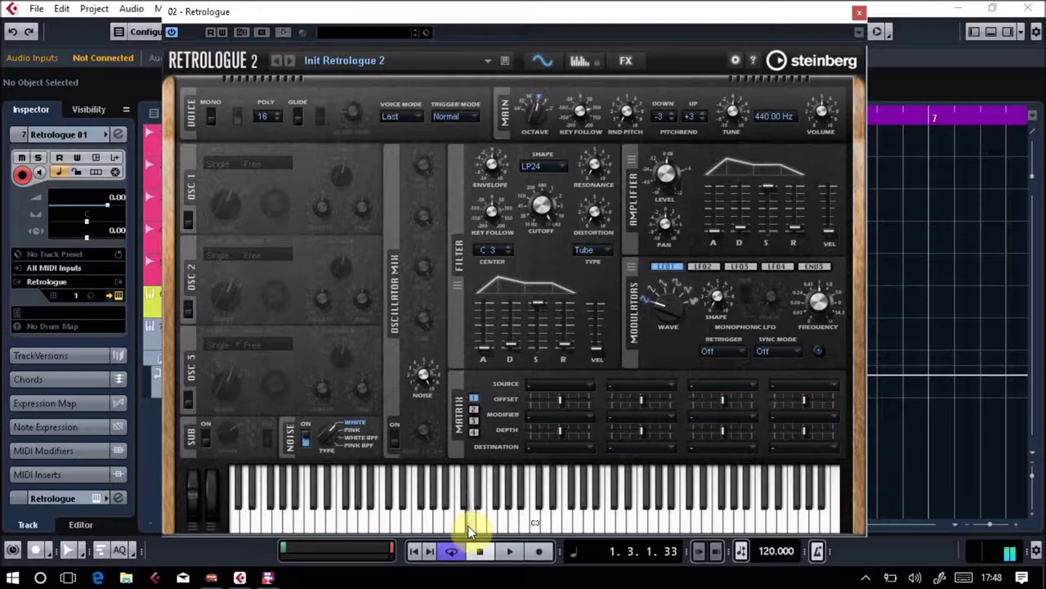
pyautogui.click(467, 525)
pyautogui.click(468, 526)
pyautogui.click(468, 526)
pyautogui.click(496, 529)
pyautogui.click(499, 523)
pyautogui.click(499, 524)
# Step: Close the Retrologue panel and VST Instruments rack, then play and stop the project
pyautogui.click(859, 12)
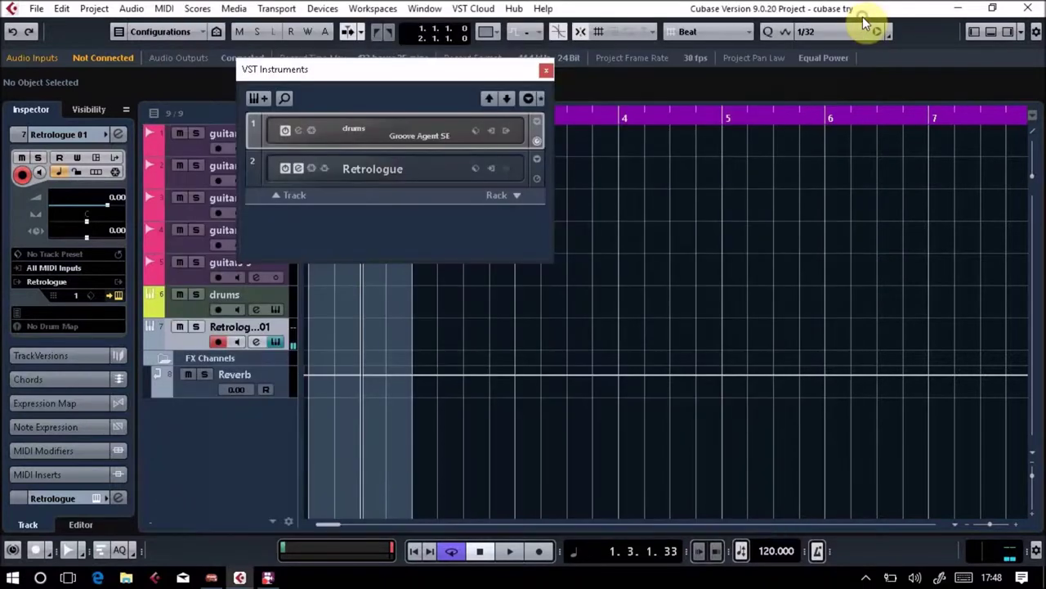
pyautogui.click(547, 71)
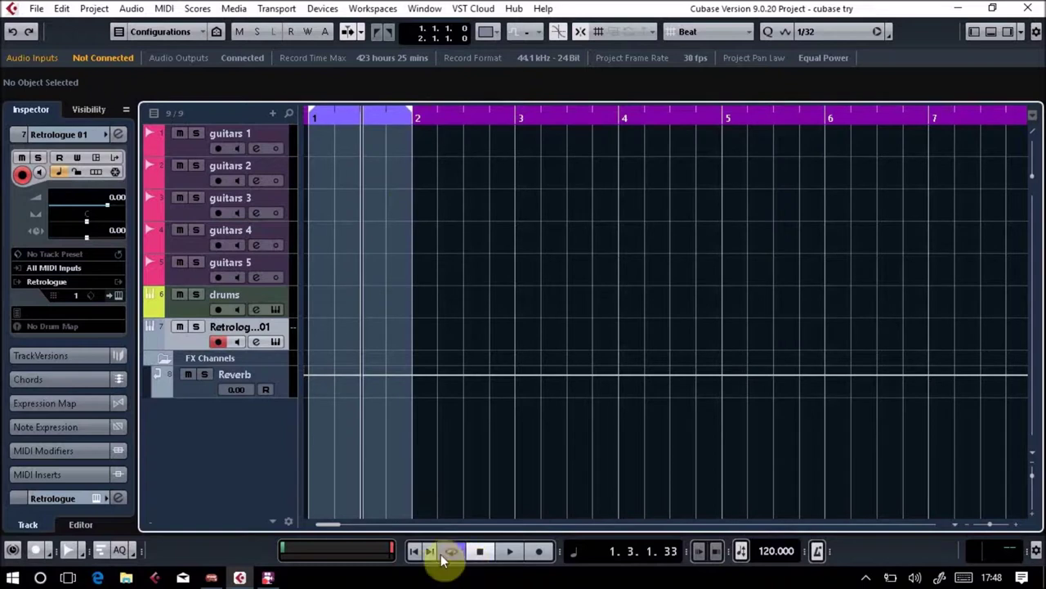
pyautogui.click(506, 552)
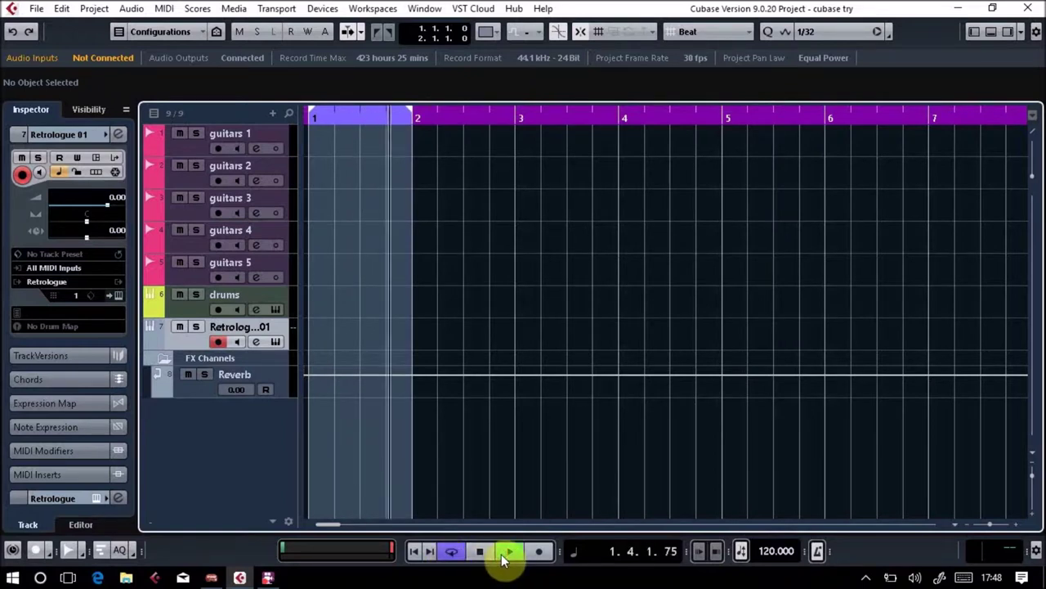
pyautogui.click(485, 552)
pyautogui.click(485, 553)
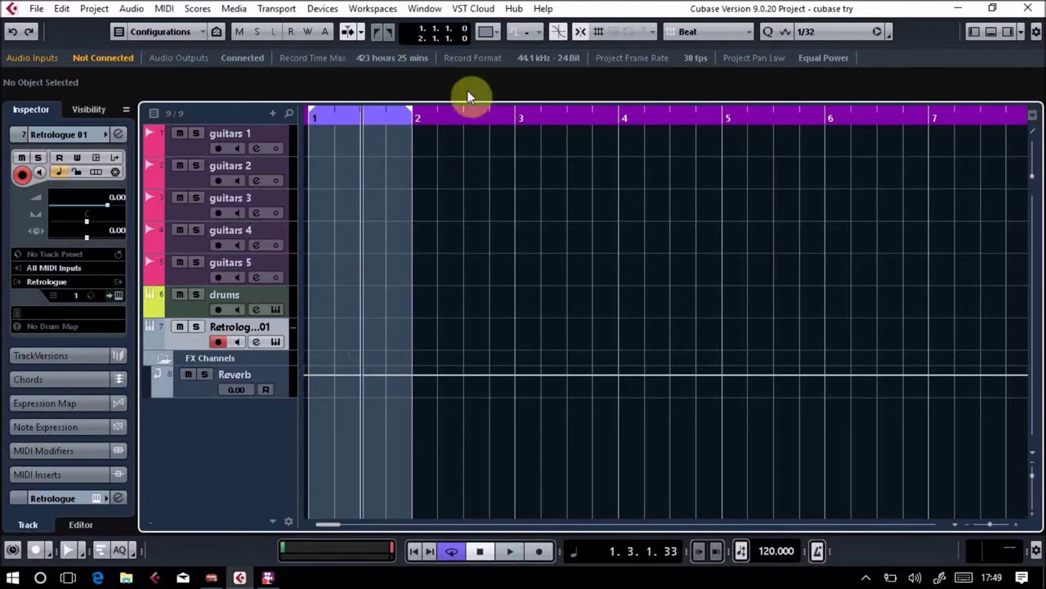
# Step: Colour the Retrologue track Color 3 and create an empty one-bar MIDI part at bar 1
pyautogui.click(494, 37)
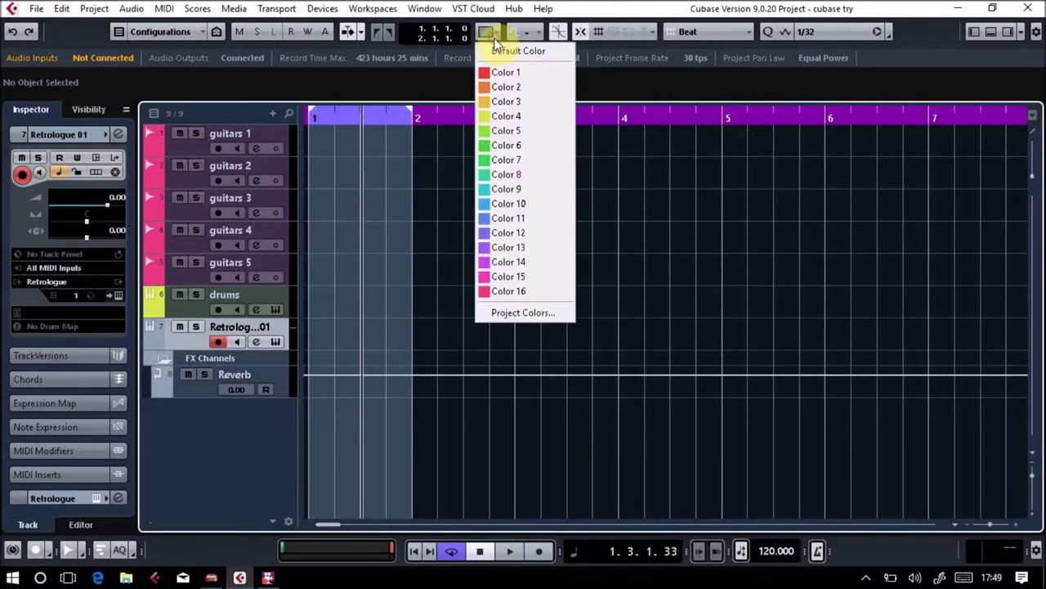
pyautogui.click(500, 102)
pyautogui.doubleClick(340, 329)
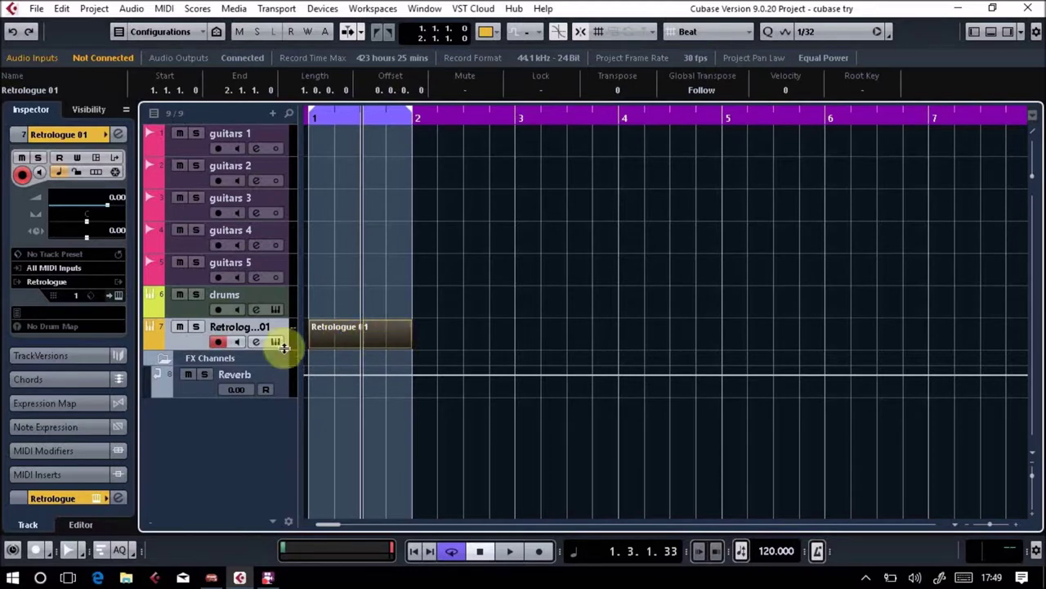
pyautogui.click(381, 353)
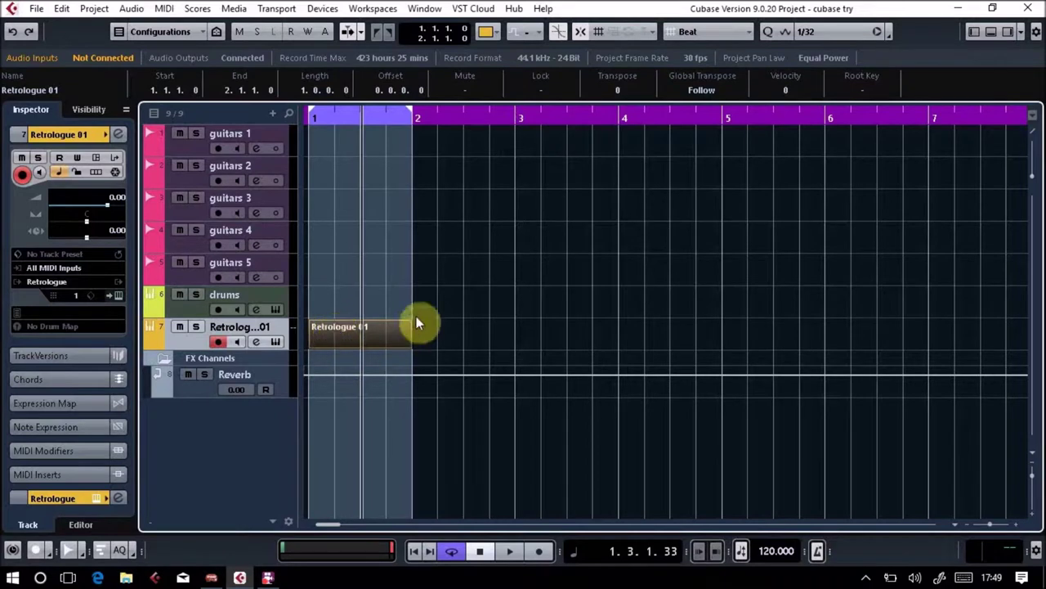
pyautogui.click(357, 334)
# Step: Draw an F3 note lasting until bar 2 in the Retrologue 01 part's Key Editor
pyautogui.doubleClick(338, 331)
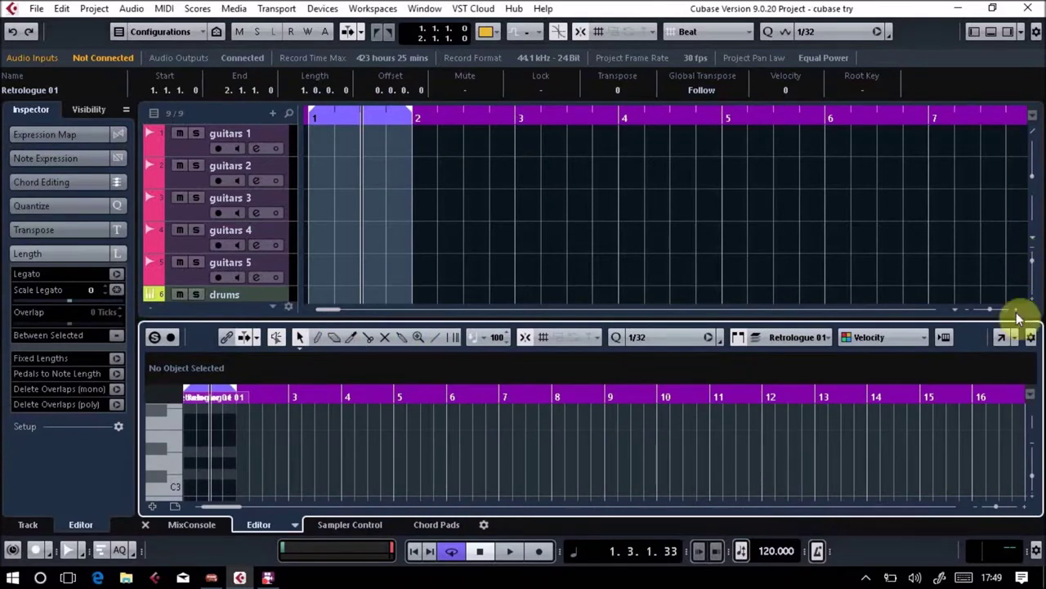
pyautogui.click(1006, 336)
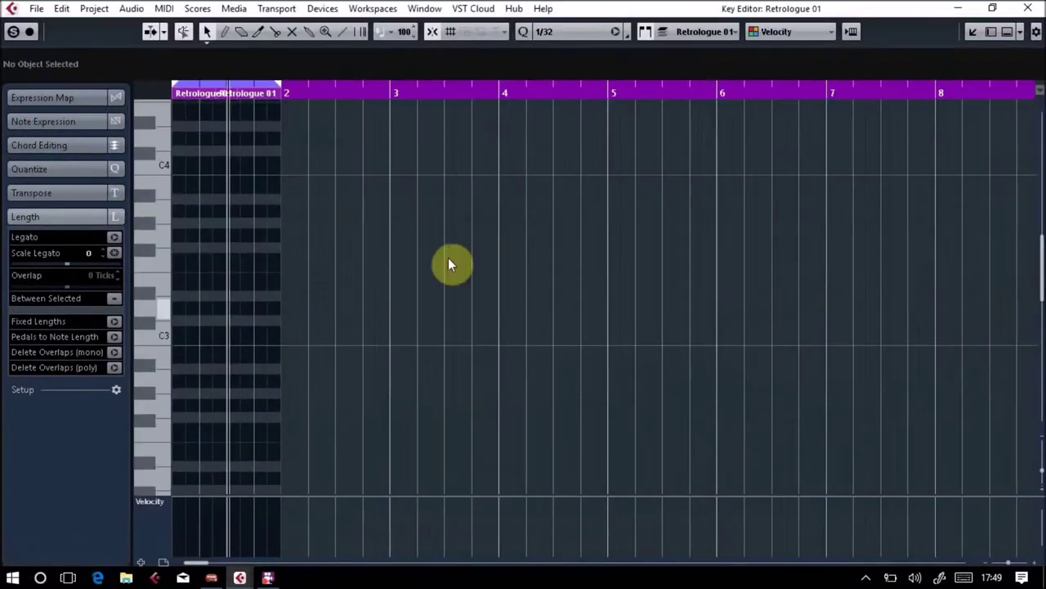
pyautogui.rightClick(185, 251)
pyautogui.click(205, 250)
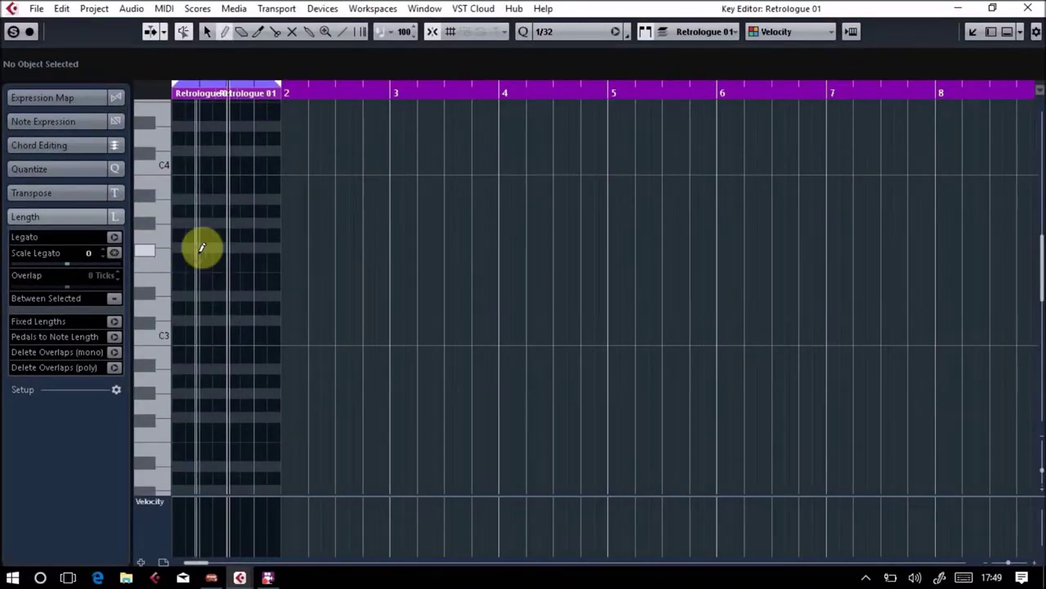
pyautogui.moveTo(177, 258); pyautogui.dragTo(283, 256)
pyautogui.press('1')
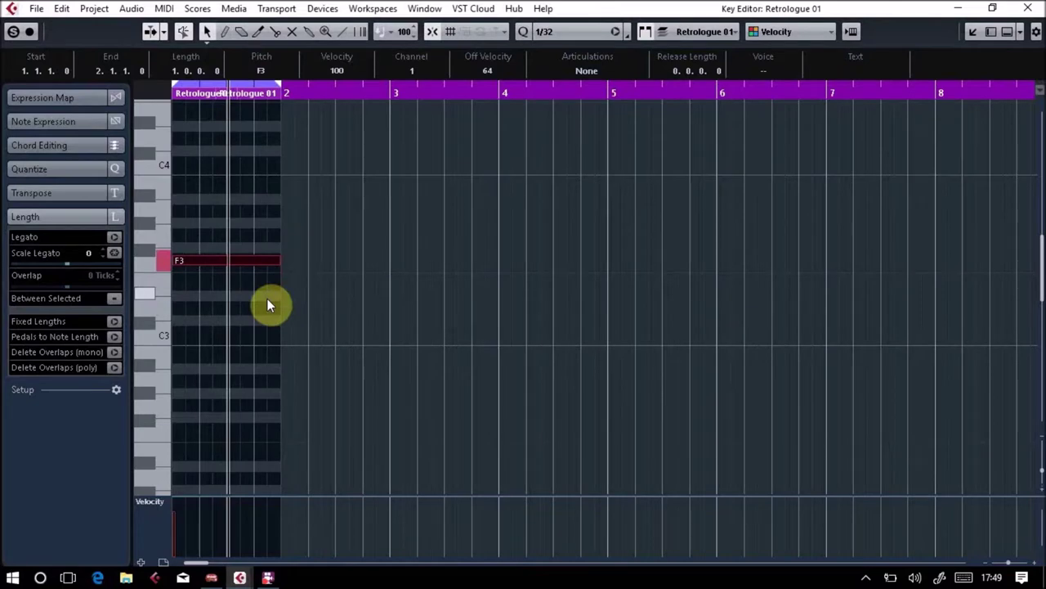
# Step: Play back the one-bar noise note, then close the Key Editor to the full project window
pyautogui.press('h')
pyautogui.press('h')
pyautogui.press('h')
pyautogui.press('h')
pyautogui.press('h')
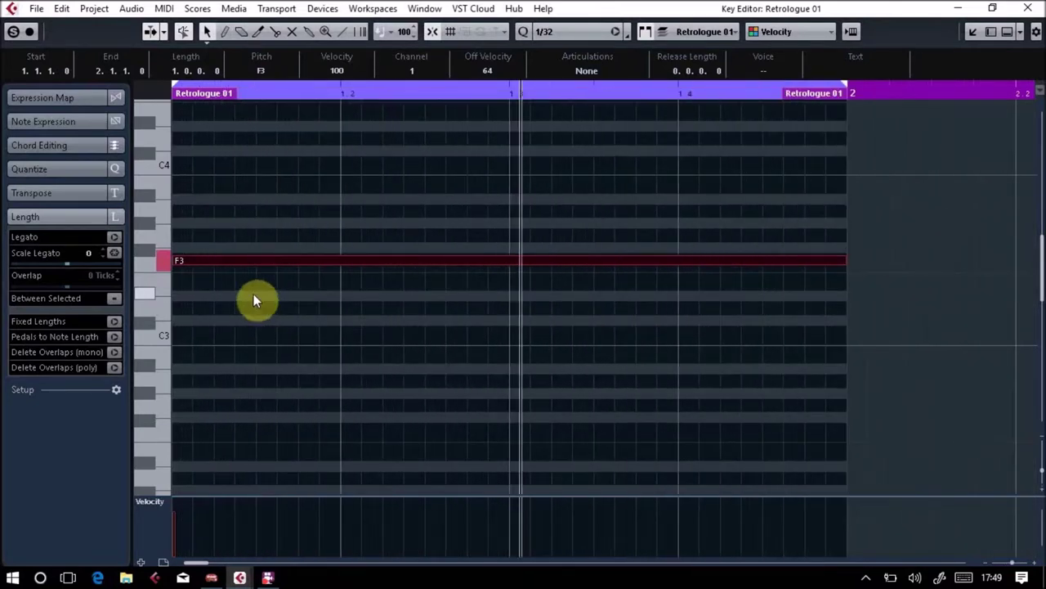
pyautogui.moveTo(233, 260)
pyautogui.mouseDown()
pyautogui.moveTo(234, 288)
pyautogui.moveTo(234, 261)
pyautogui.mouseUp()
pyautogui.press('space')
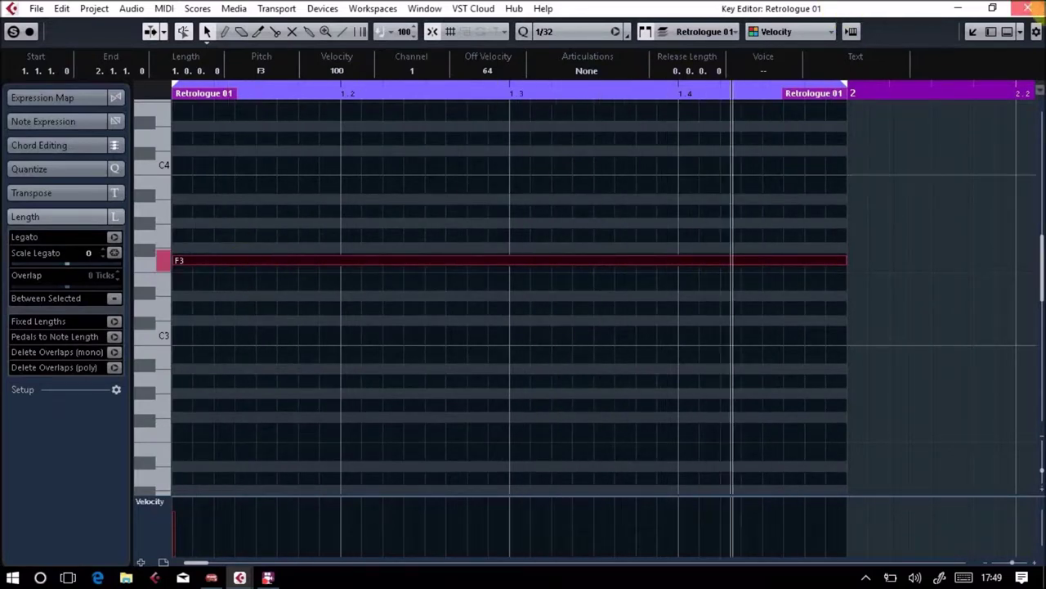
pyautogui.hotkey('ctrl', 'w')
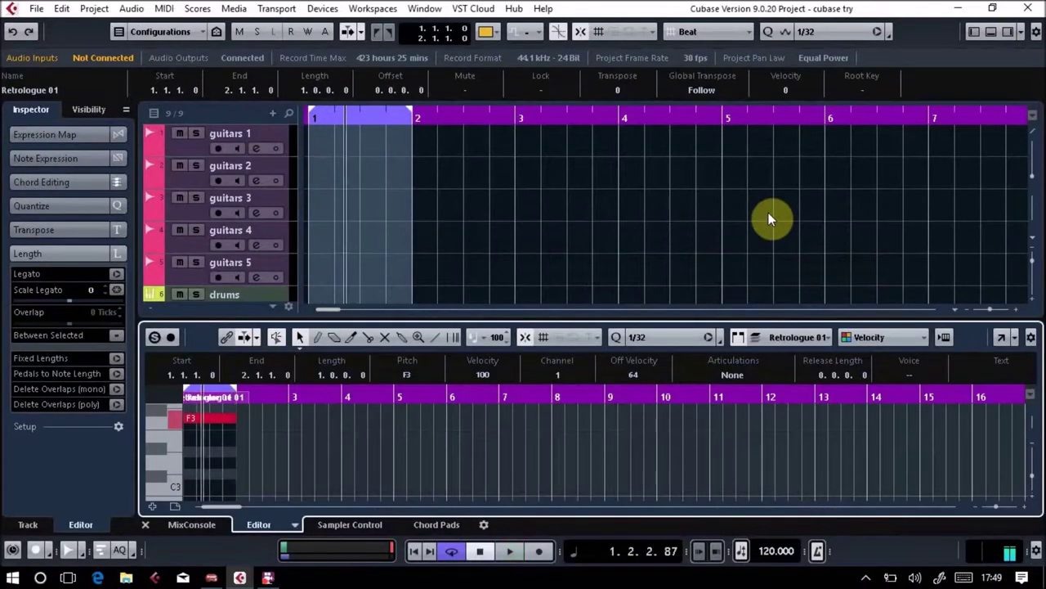
pyautogui.click(993, 32)
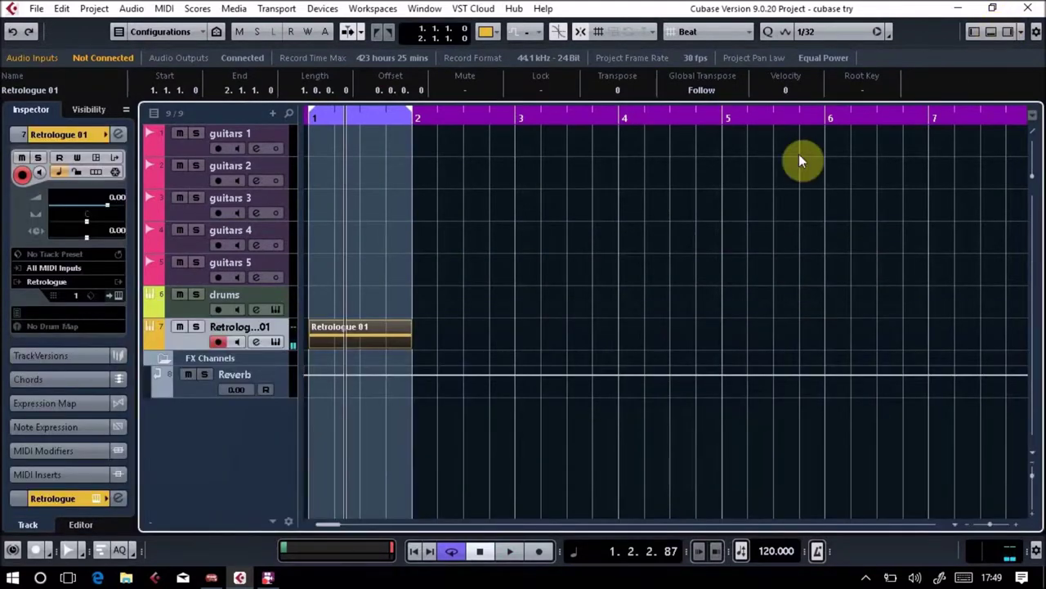
# Step: Stop playback with Space so the playhead returns to 1.1.1.0
pyautogui.press('space')
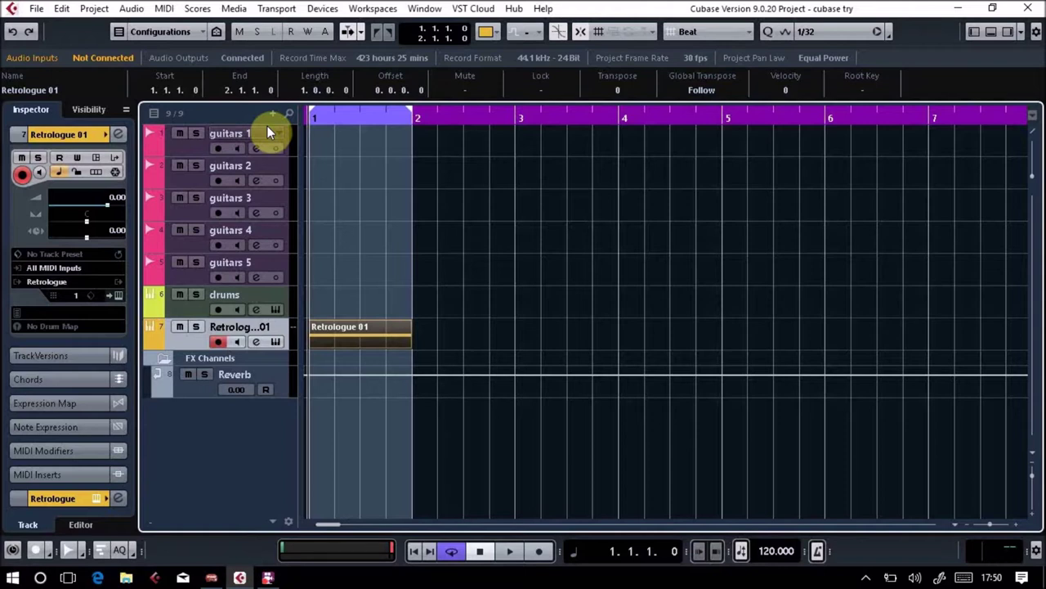
# Step: Open MediaBay and replace the old vocal search with 'kick'
pyautogui.click(240, 10)
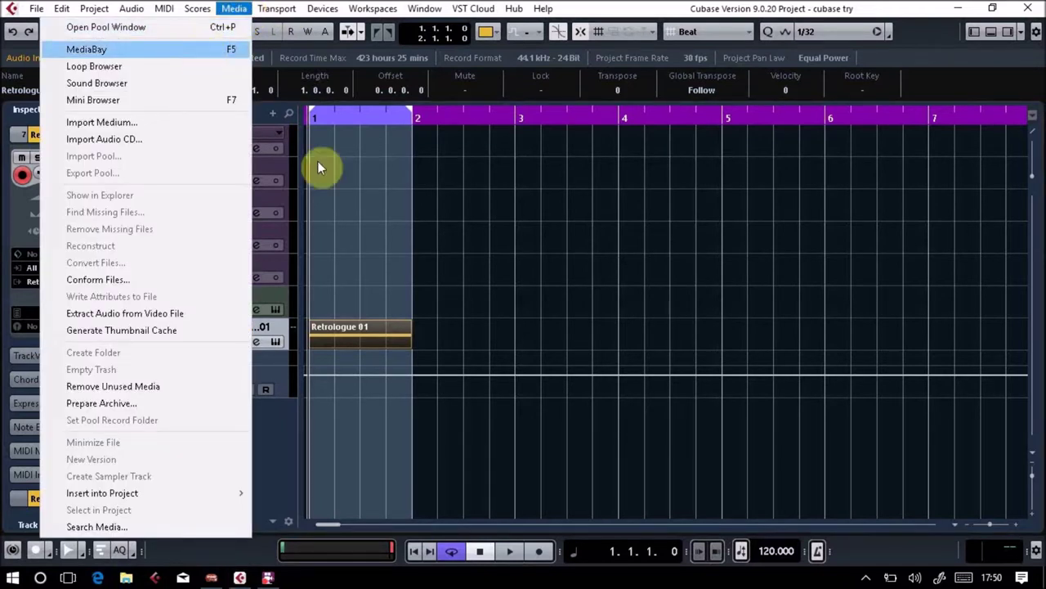
pyautogui.click(361, 192)
pyautogui.press('F5')
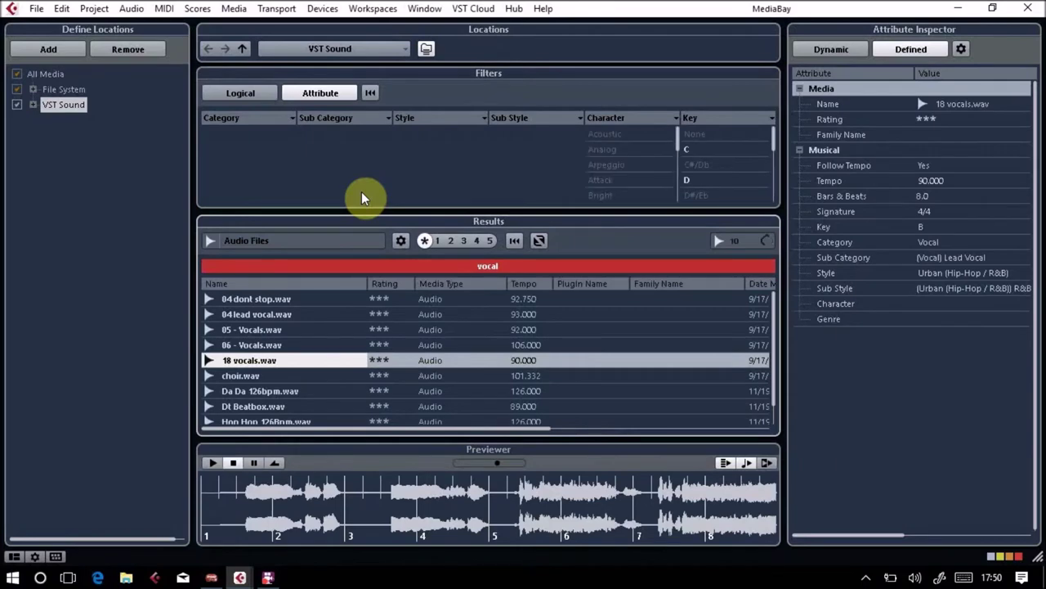
pyautogui.click(492, 271)
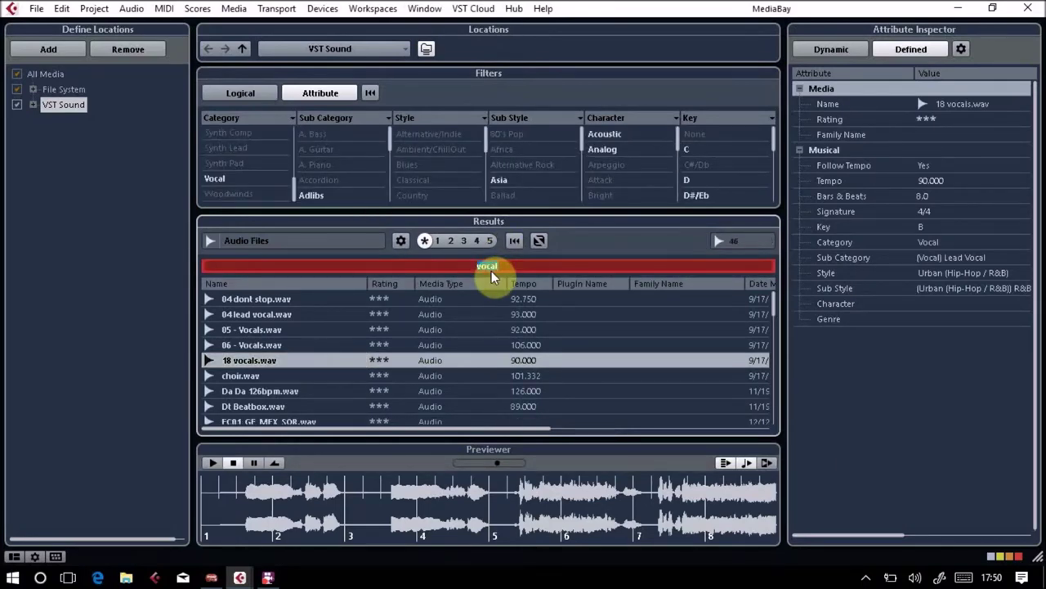
pyautogui.write('kic')
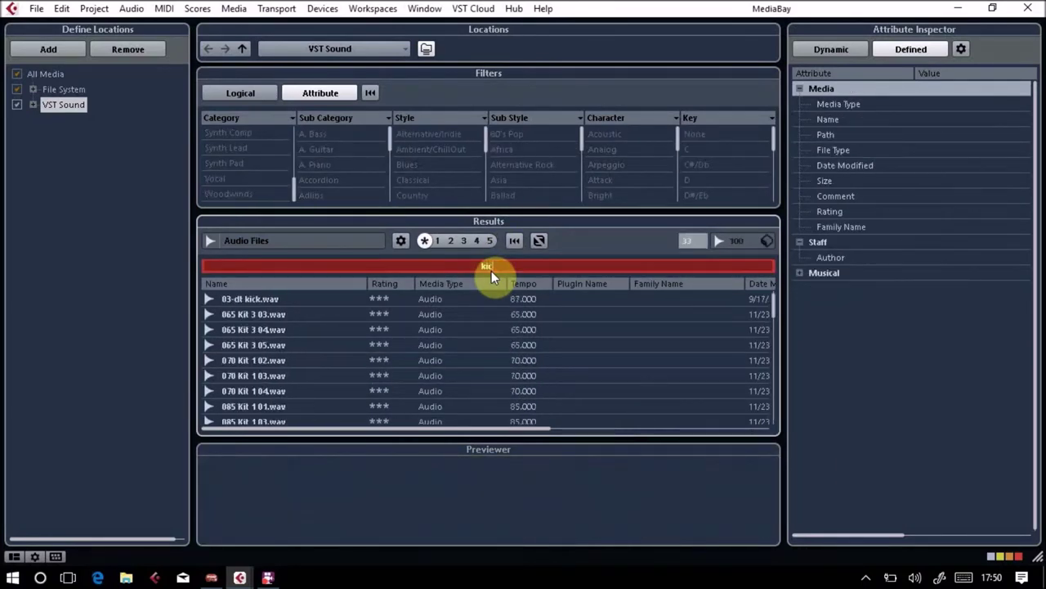
pyautogui.write('k')
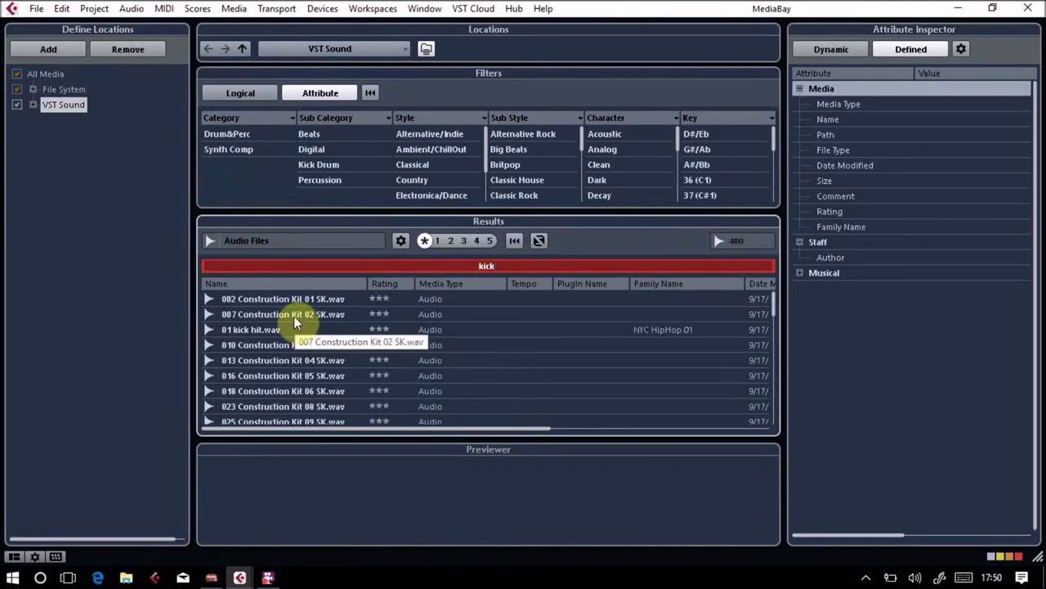
# Step: Audition the kick results and insert 023 Construction Kit 08 SK.wav into the project
pyautogui.click(293, 316)
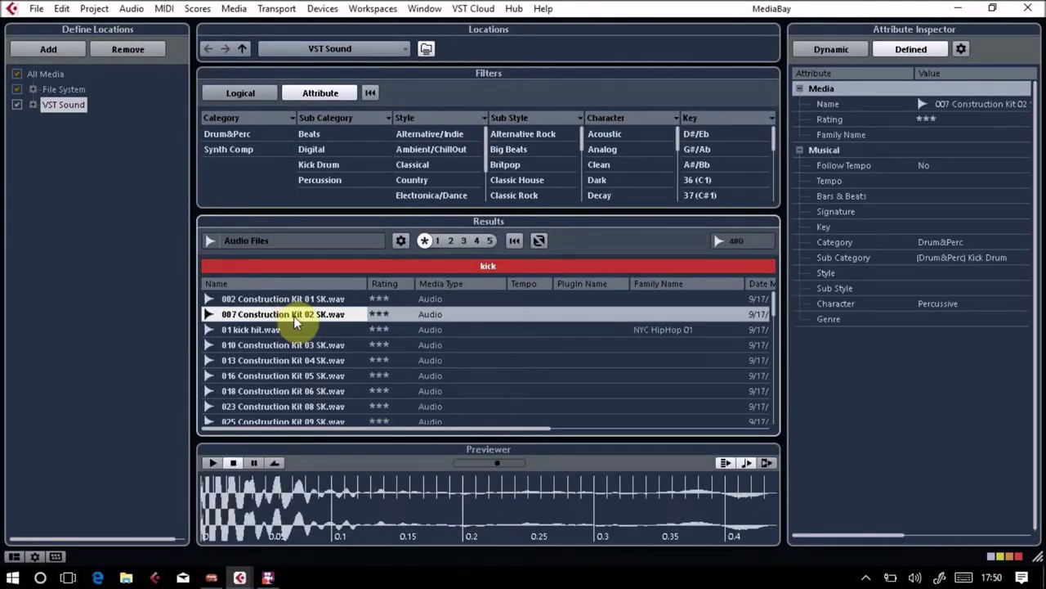
pyautogui.click(299, 376)
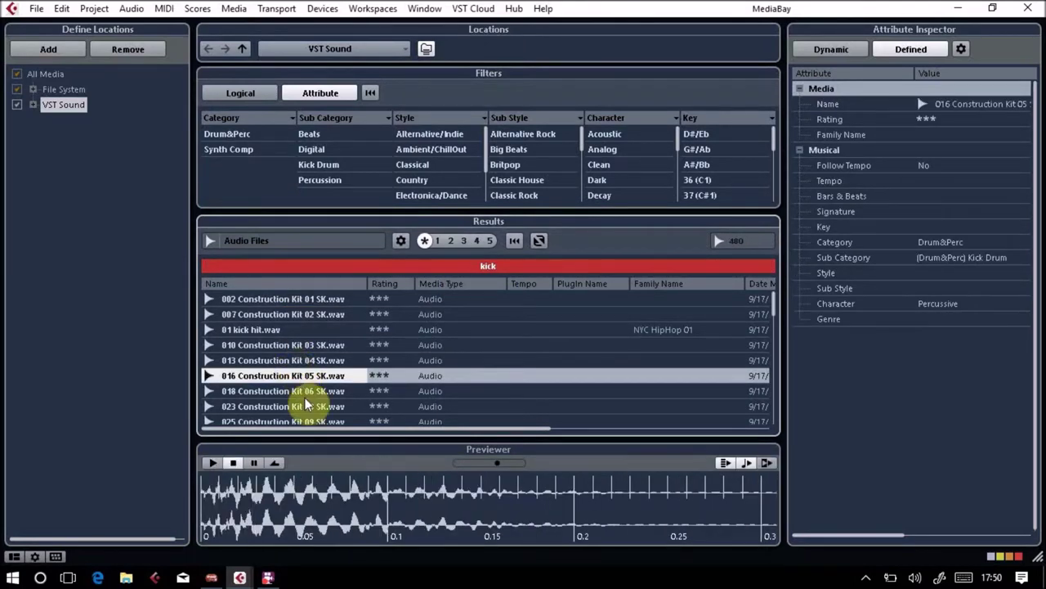
pyautogui.click(304, 396)
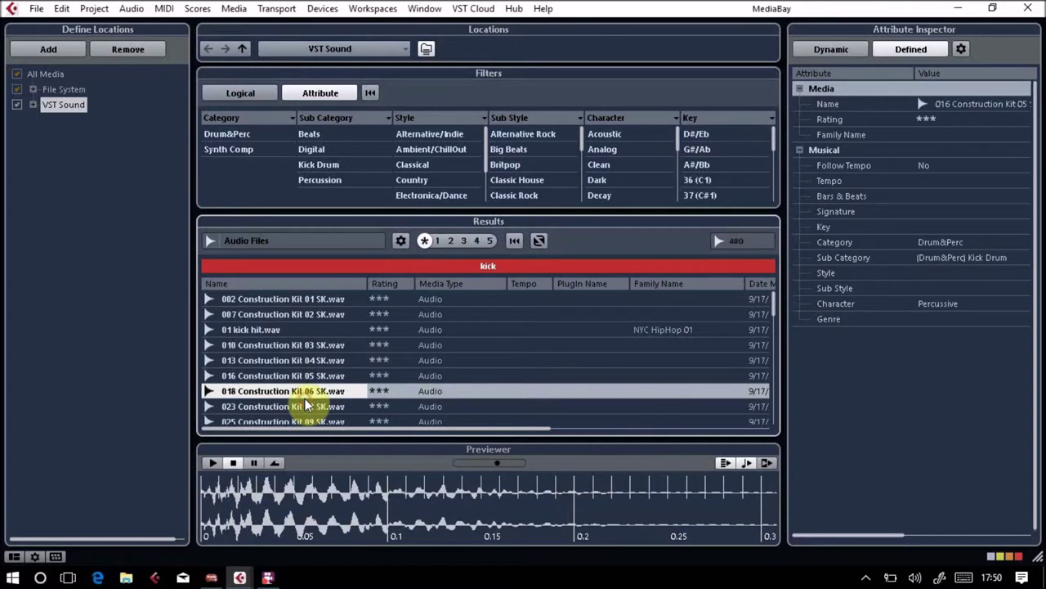
pyautogui.click(311, 409)
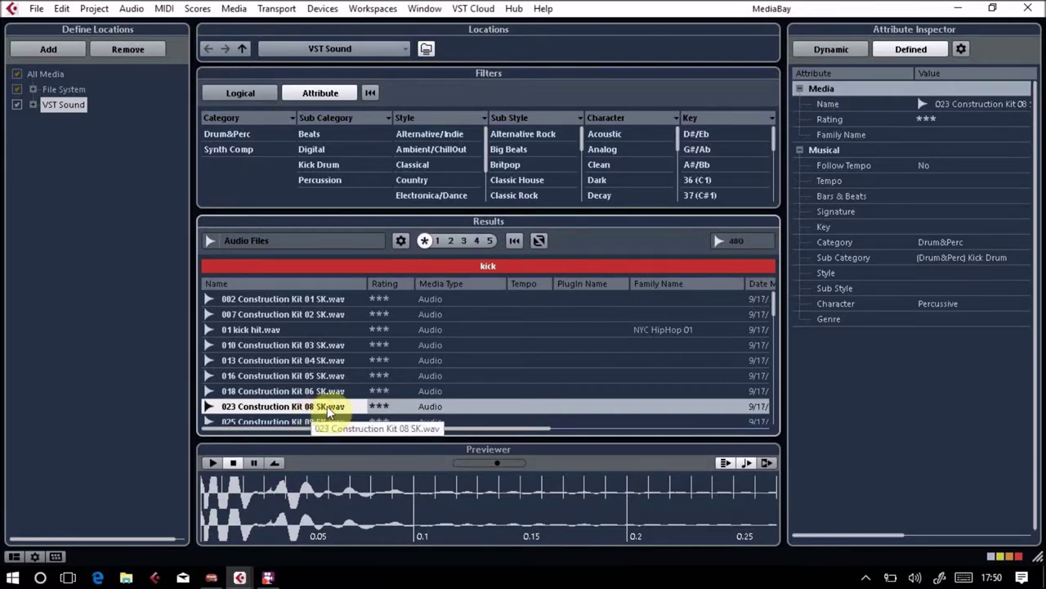
pyautogui.click(1027, 7)
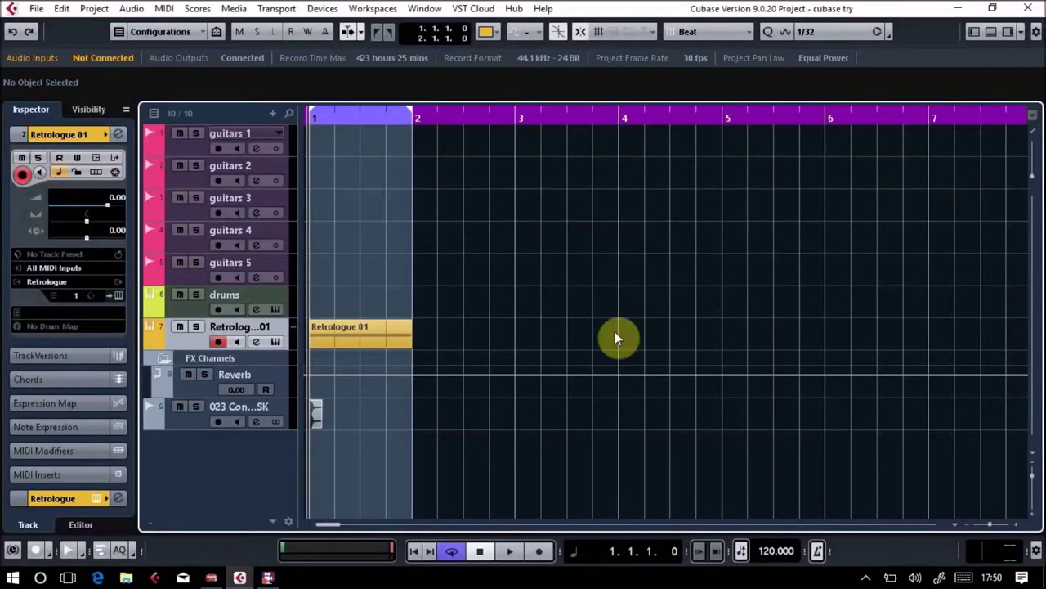
# Step: Copy the kick event onto the beats of bar 1, play and stop it, and open MixConsole
pyautogui.press('h')
pyautogui.press('h')
pyautogui.press('h')
pyautogui.press('h')
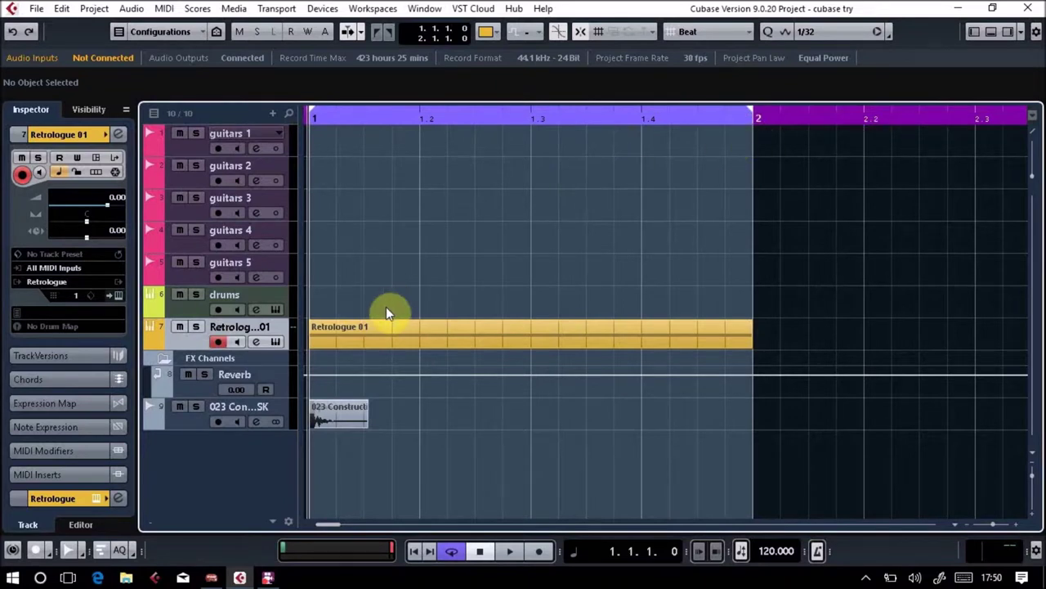
pyautogui.moveTo(341, 414); pyautogui.dragTo(660, 411)
pyautogui.moveTo(336, 413)
pyautogui.mouseDown()
pyautogui.moveTo(420, 411)
pyautogui.moveTo(349, 414)
pyautogui.mouseUp()
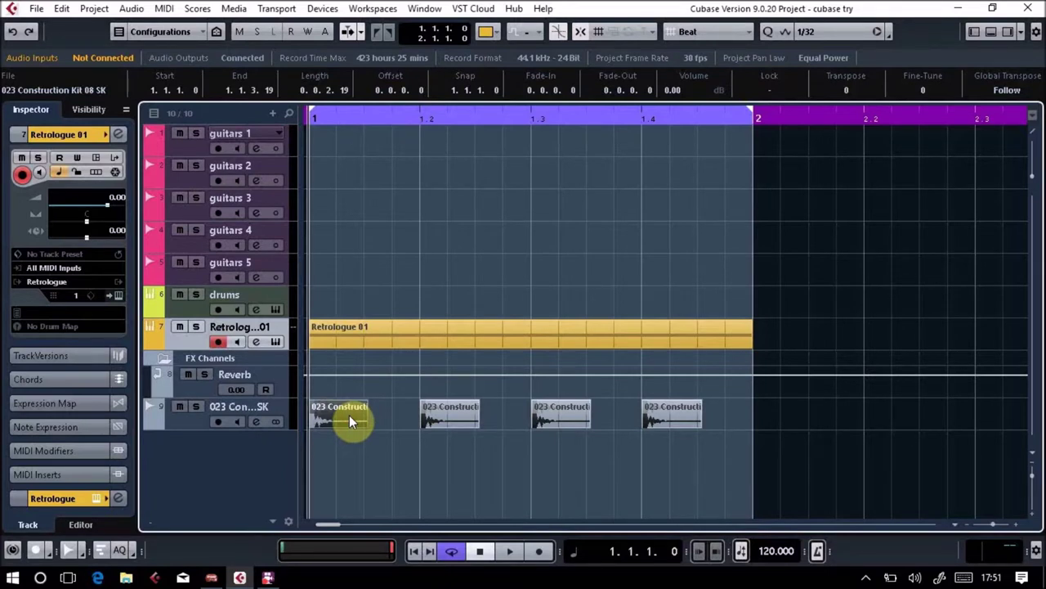
pyautogui.press('space')
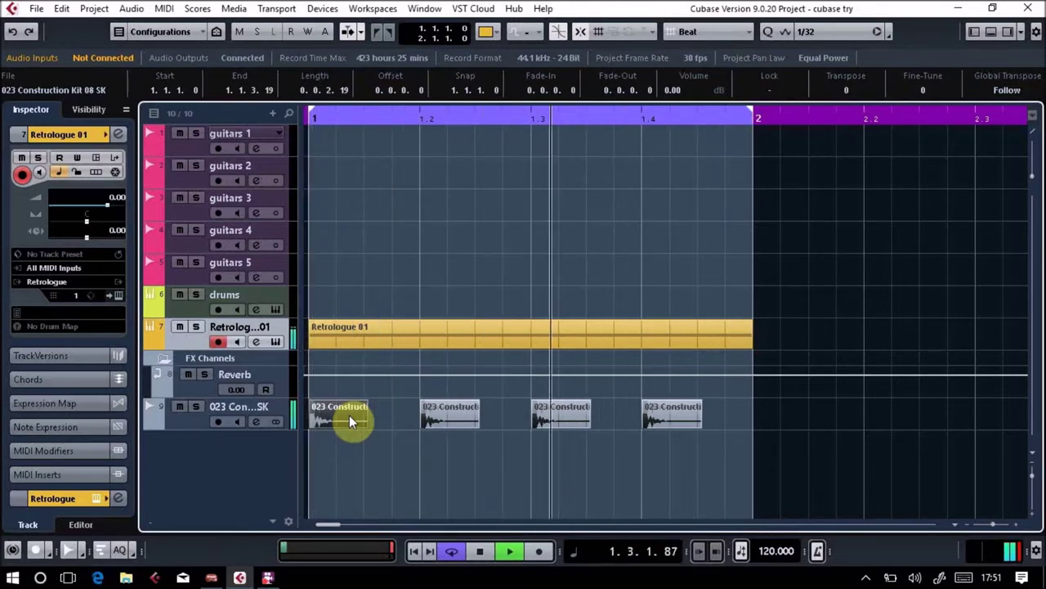
pyautogui.press('space')
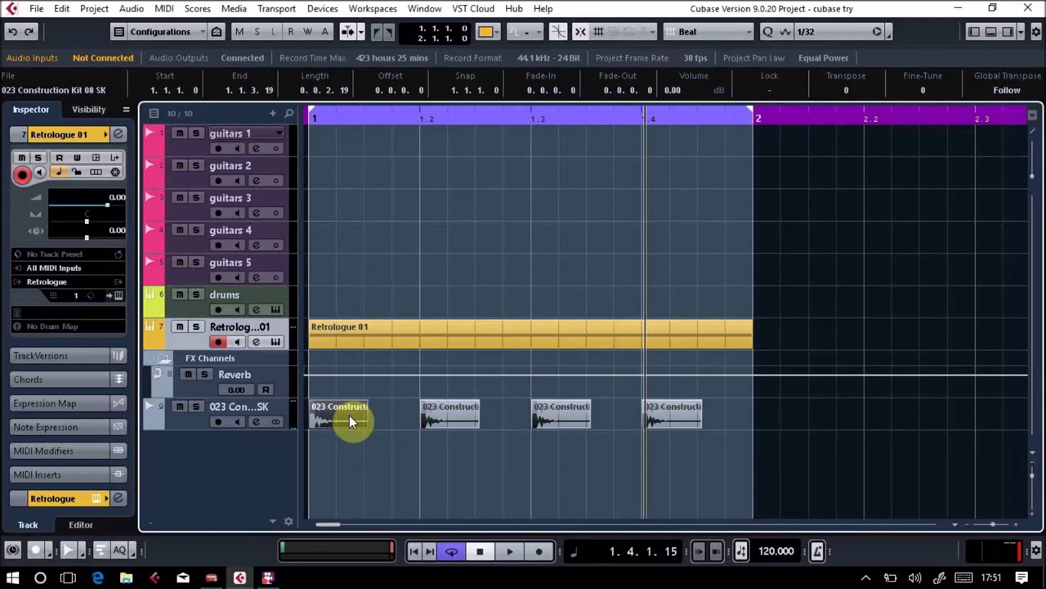
pyautogui.press('F3')
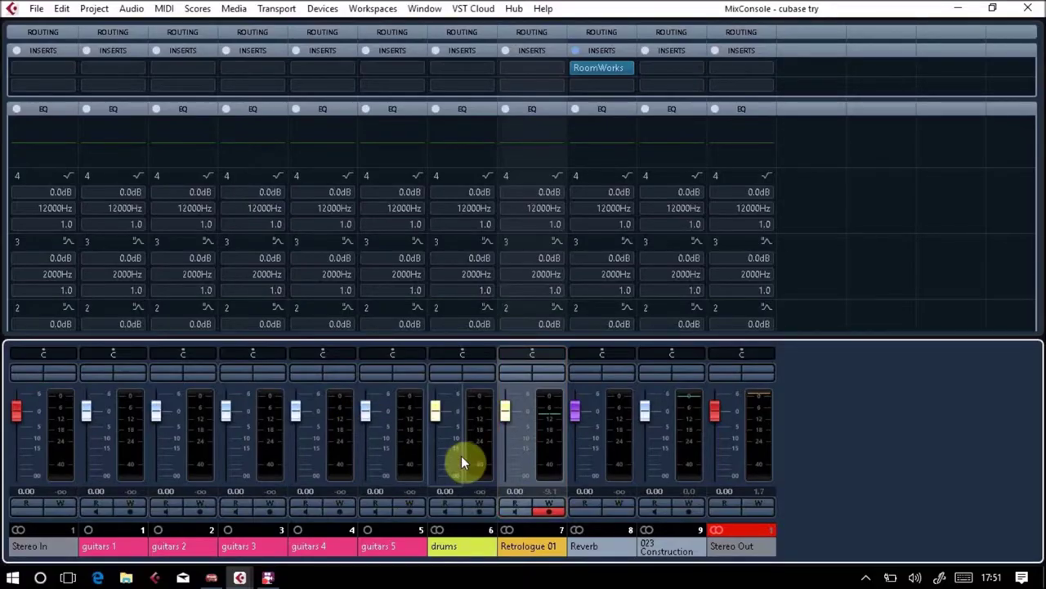
# Step: Start playback and load Dynamics > Compressor into a Retrologue 01 insert slot
pyautogui.press('space')
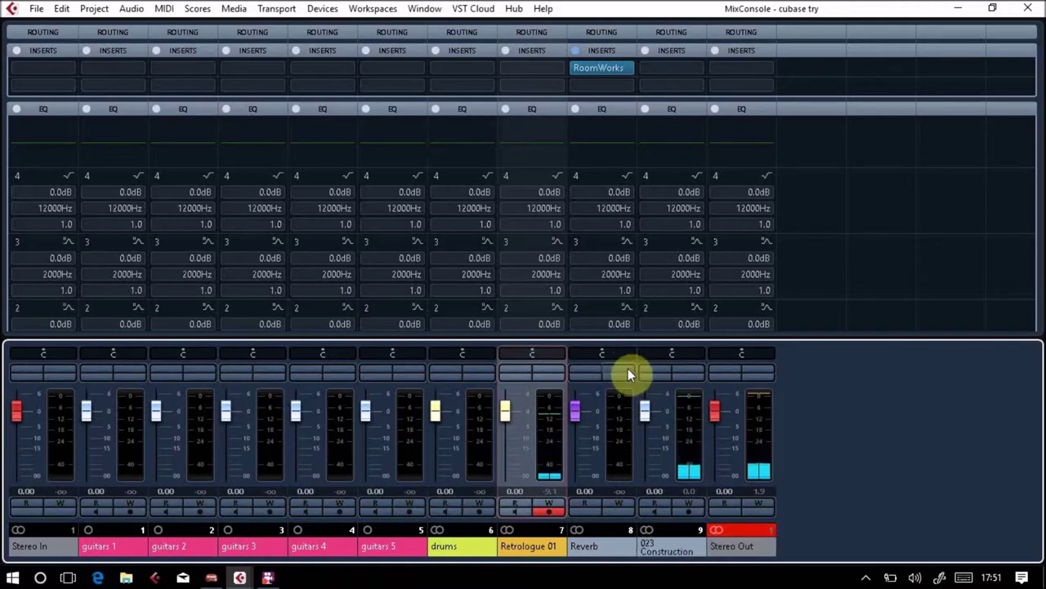
pyautogui.click(554, 69)
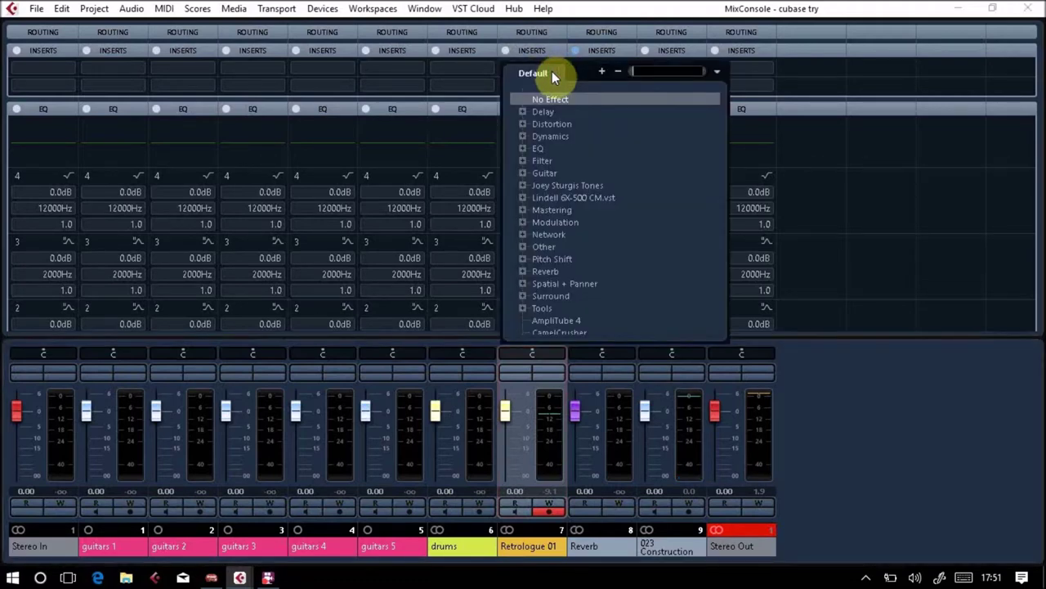
pyautogui.click(522, 136)
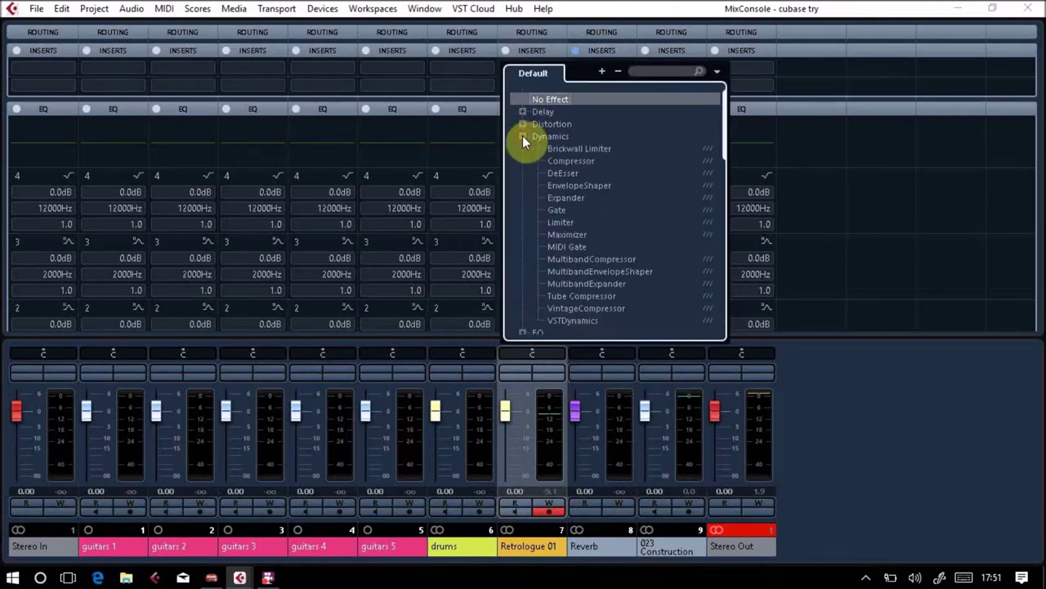
pyautogui.click(570, 162)
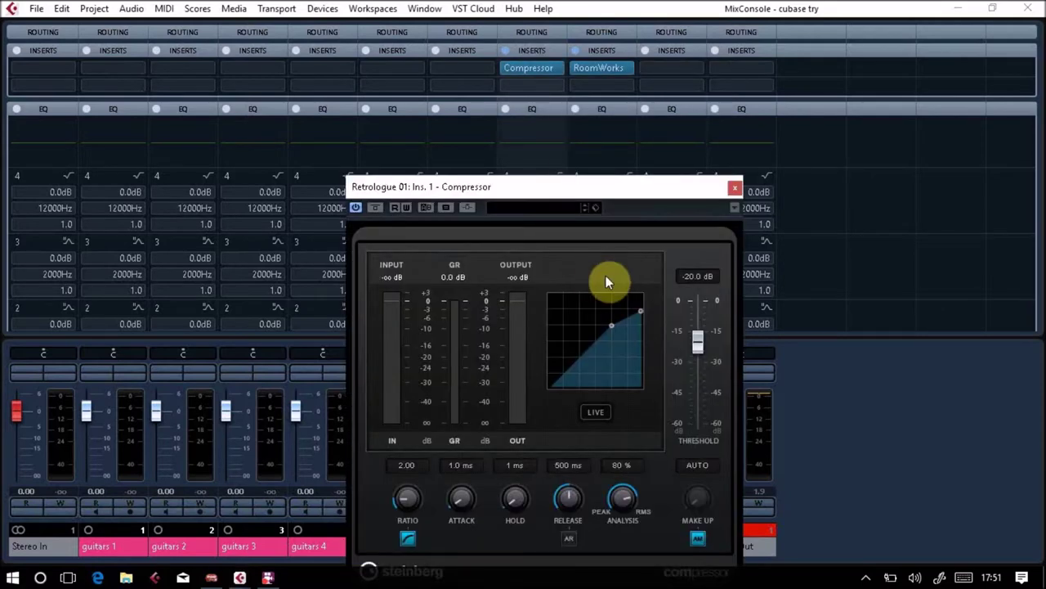
# Step: Move the Compressor window up and activate its side-chain with the project playing
pyautogui.moveTo(604, 196); pyautogui.dragTo(607, 56)
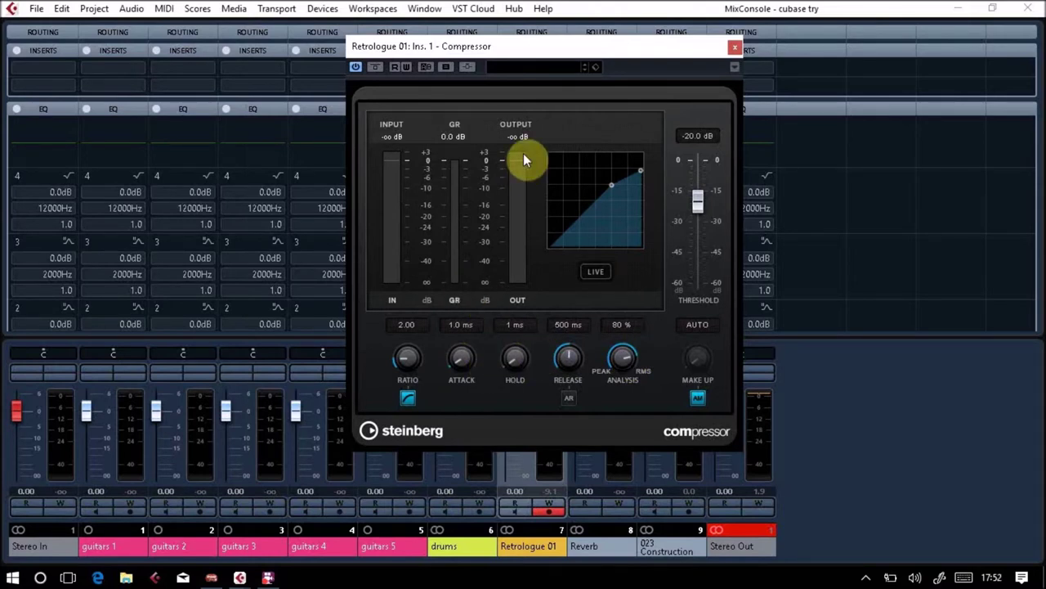
pyautogui.press('space')
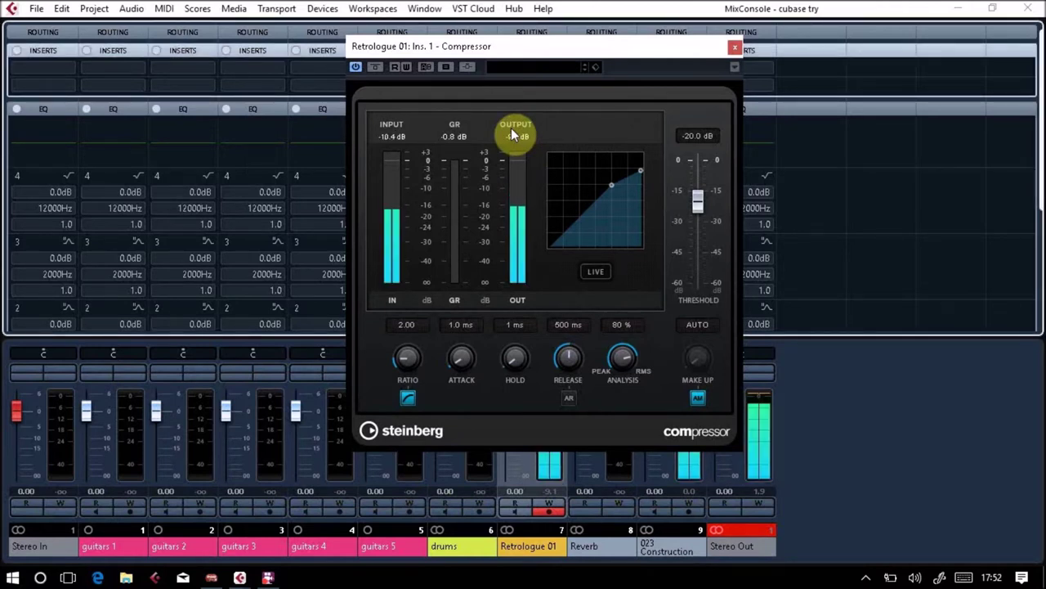
pyautogui.click(468, 69)
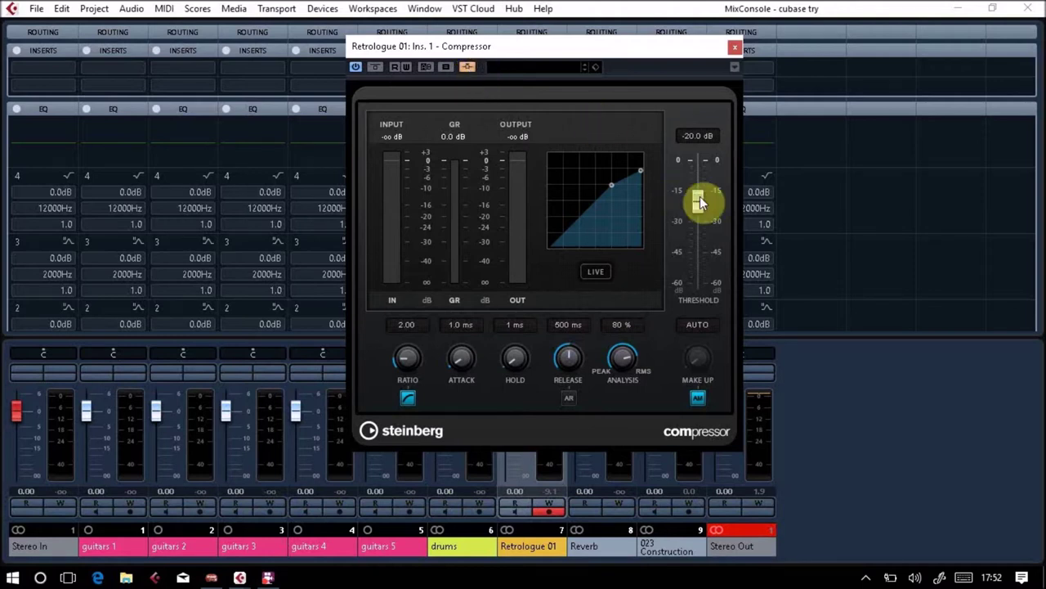
# Step: Set the Compressor threshold to -46.1 dB and attack to 0.1 ms, then close its panel
pyautogui.moveTo(696, 199); pyautogui.dragTo(698, 247)
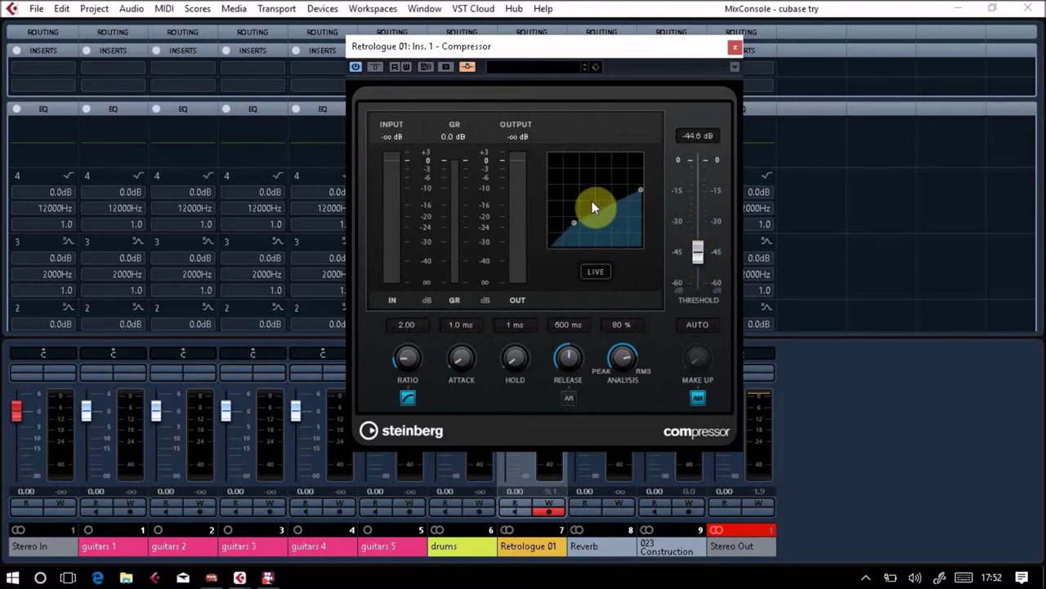
pyautogui.moveTo(697, 245)
pyautogui.mouseDown()
pyautogui.moveTo(700, 181)
pyautogui.moveTo(688, 254)
pyautogui.mouseUp()
pyautogui.click(734, 49)
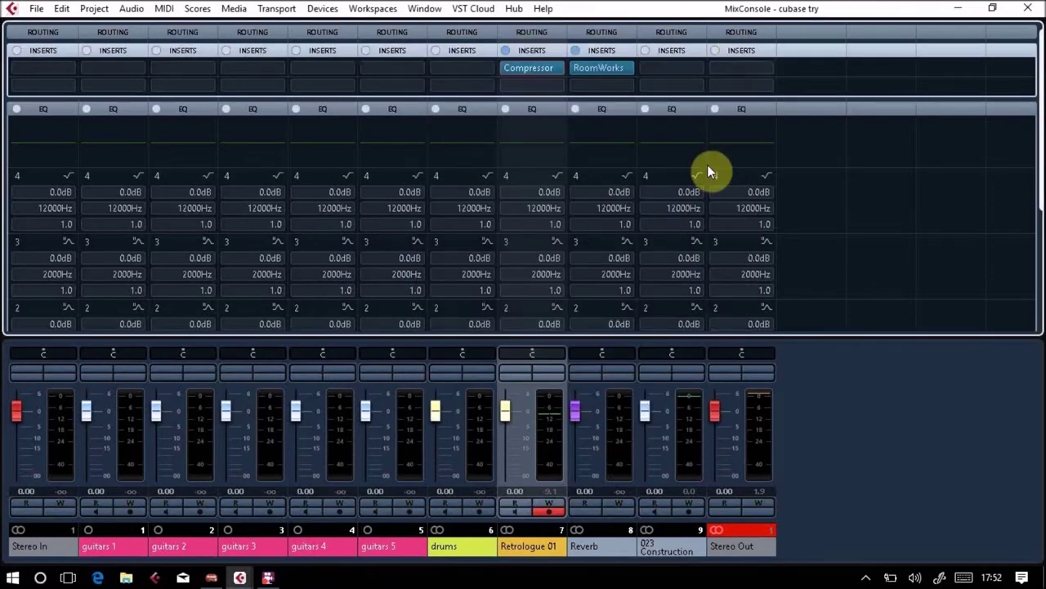
pyautogui.click(525, 73)
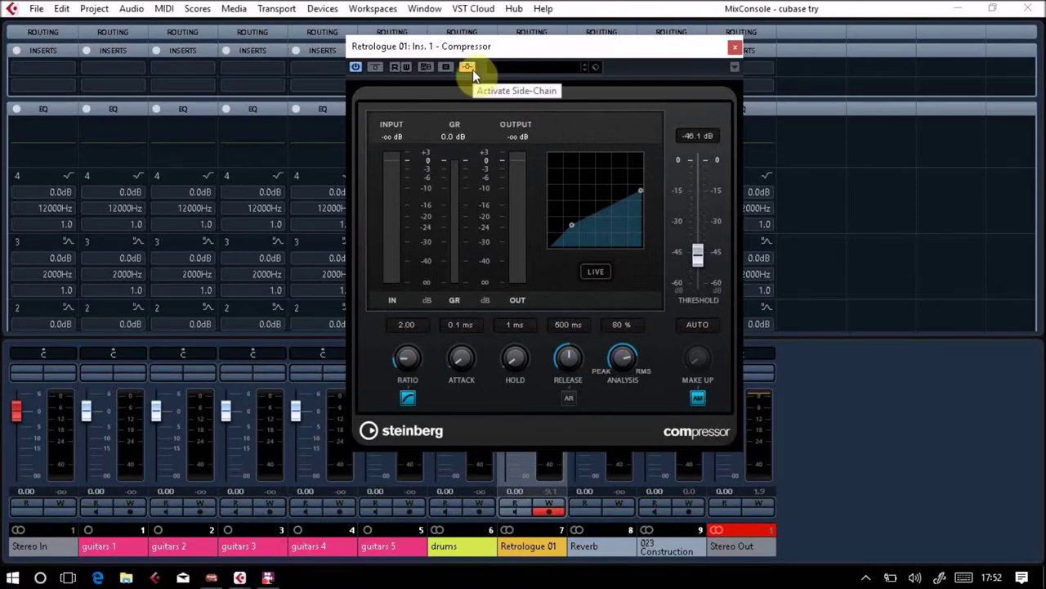
pyautogui.click(732, 49)
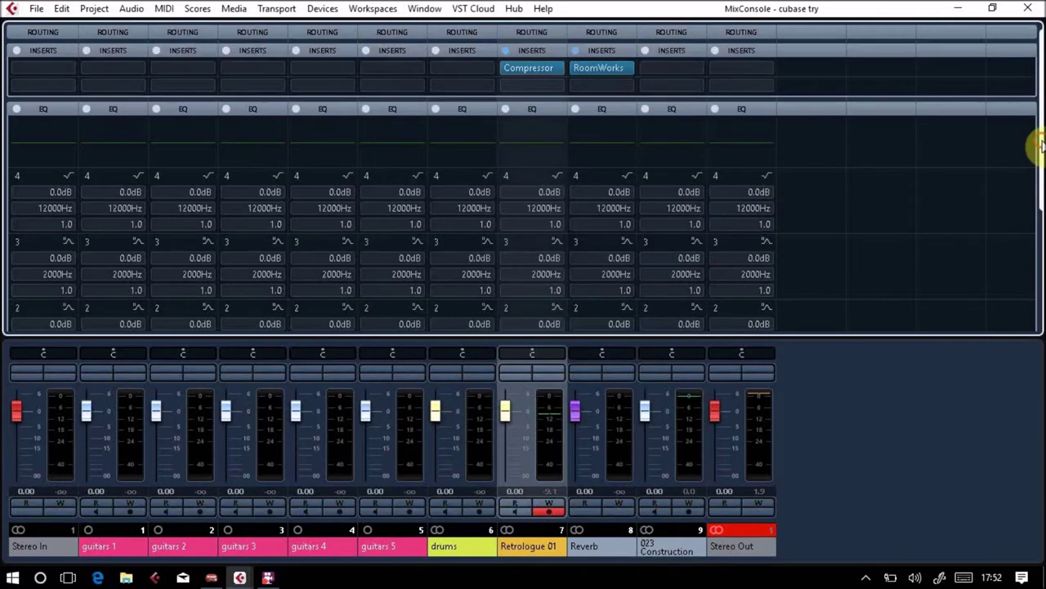
pyautogui.moveTo(1039, 146); pyautogui.dragTo(1035, 264)
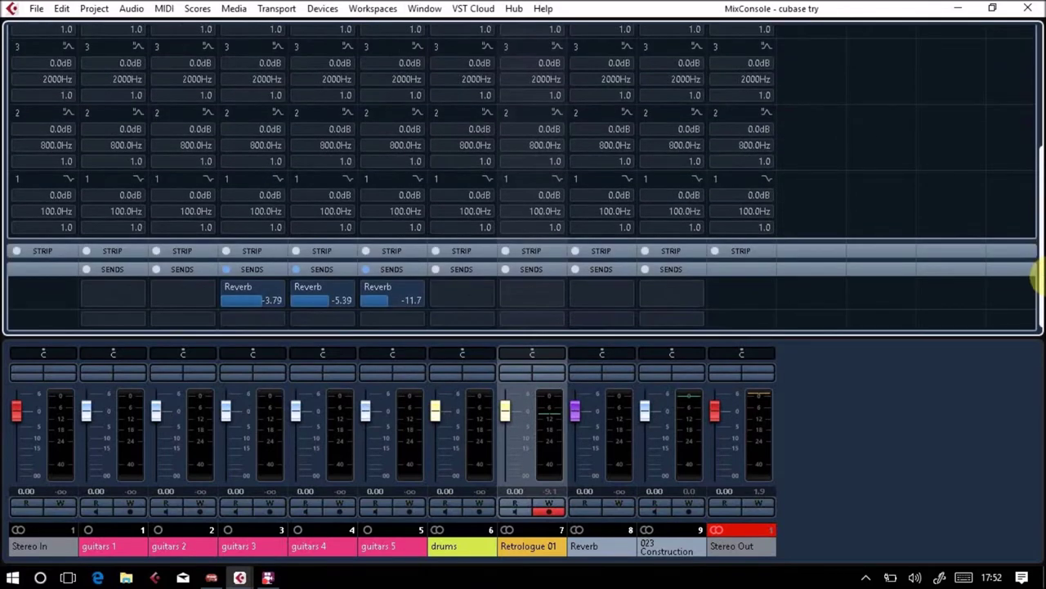
# Step: Start playback and route a 023 Construction send to the Retrologue 01: Ins. 1 - Compressor side-chain
pyautogui.press('space')
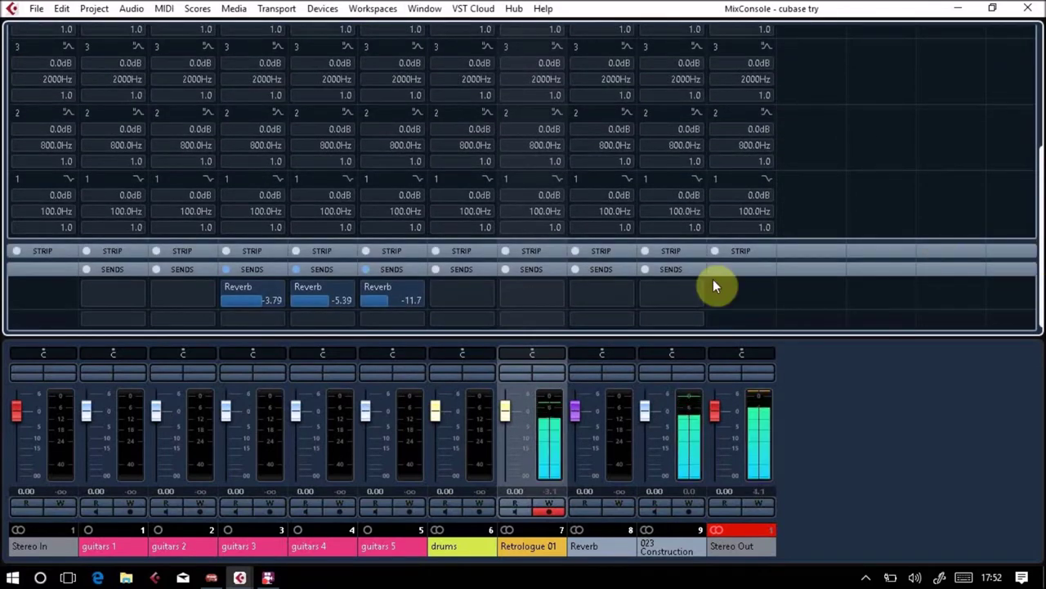
pyautogui.click(699, 298)
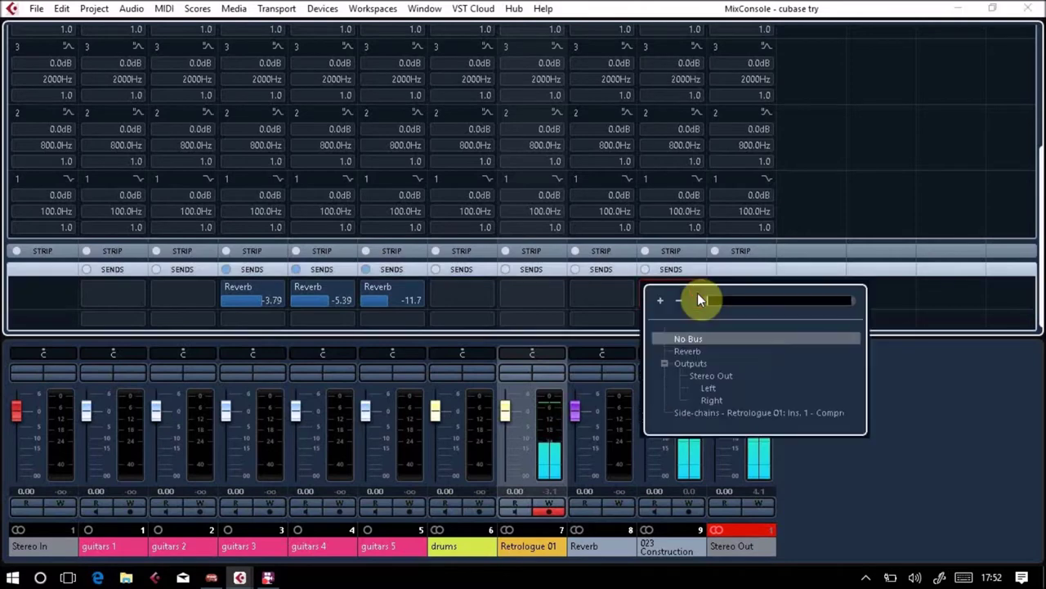
pyautogui.click(719, 413)
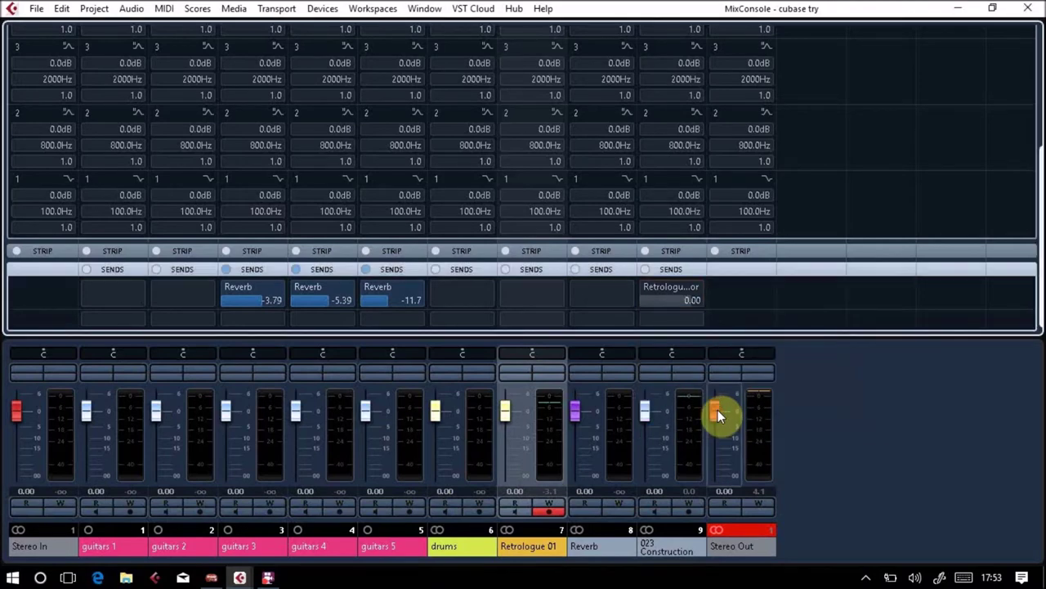
# Step: A/B the side-chain send by toggling it off and on, leaving it switched on
pyautogui.click(648, 291)
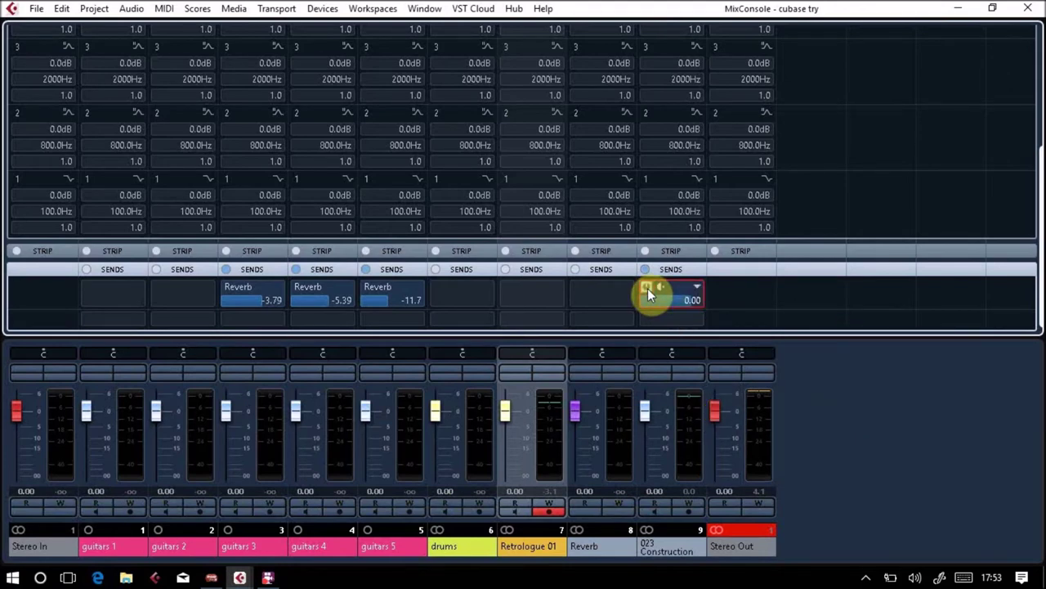
pyautogui.click(647, 291)
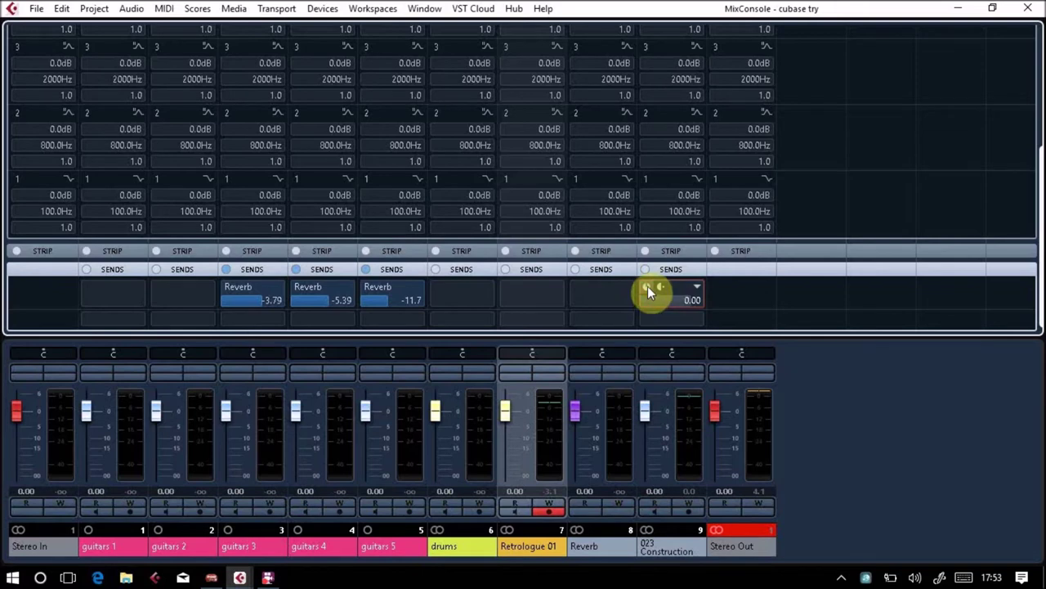
pyautogui.click(647, 288)
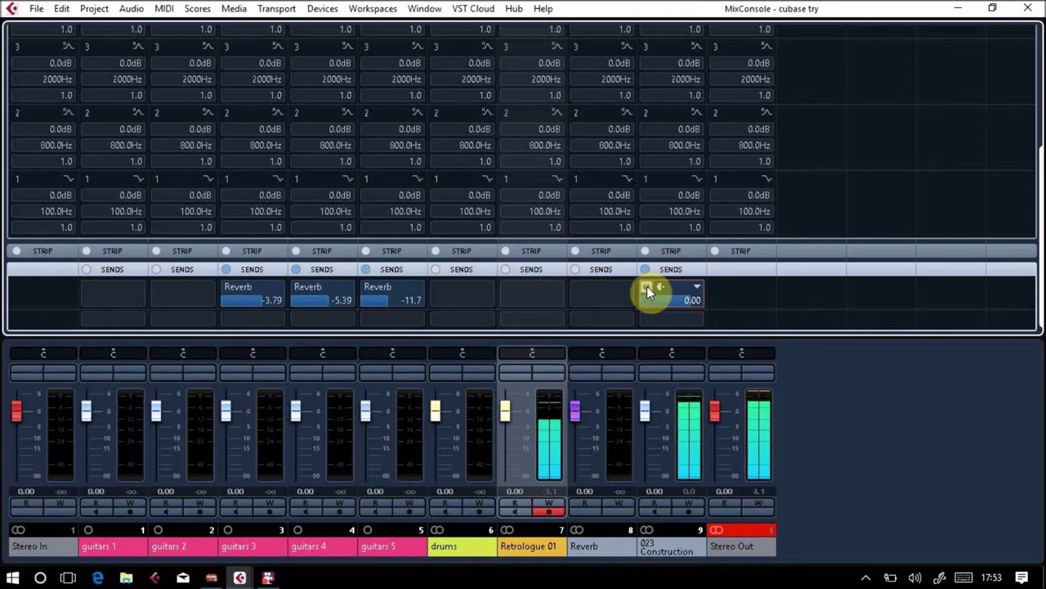
pyautogui.click(647, 286)
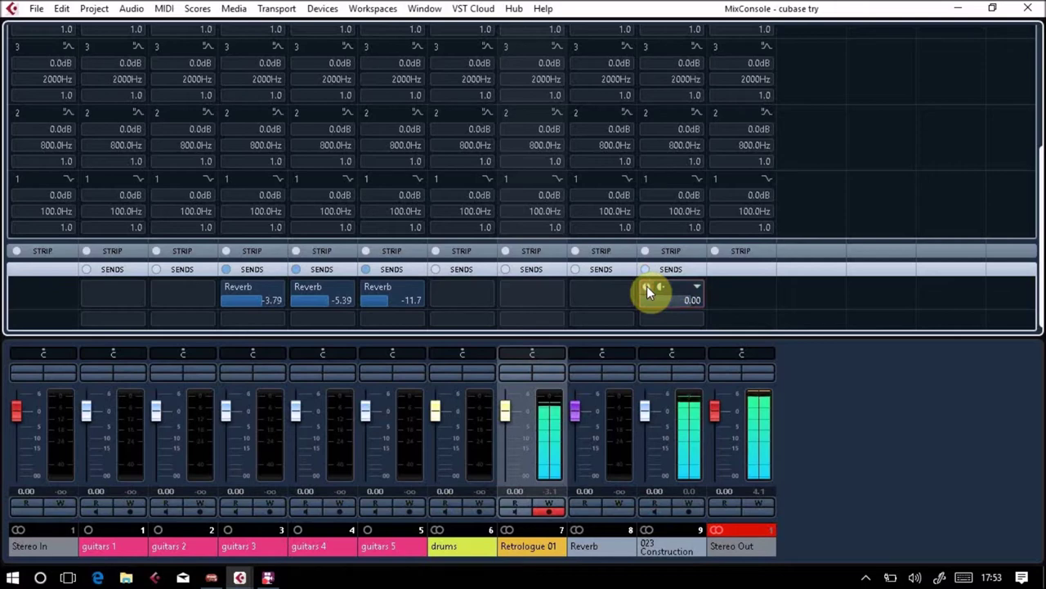
pyautogui.click(647, 286)
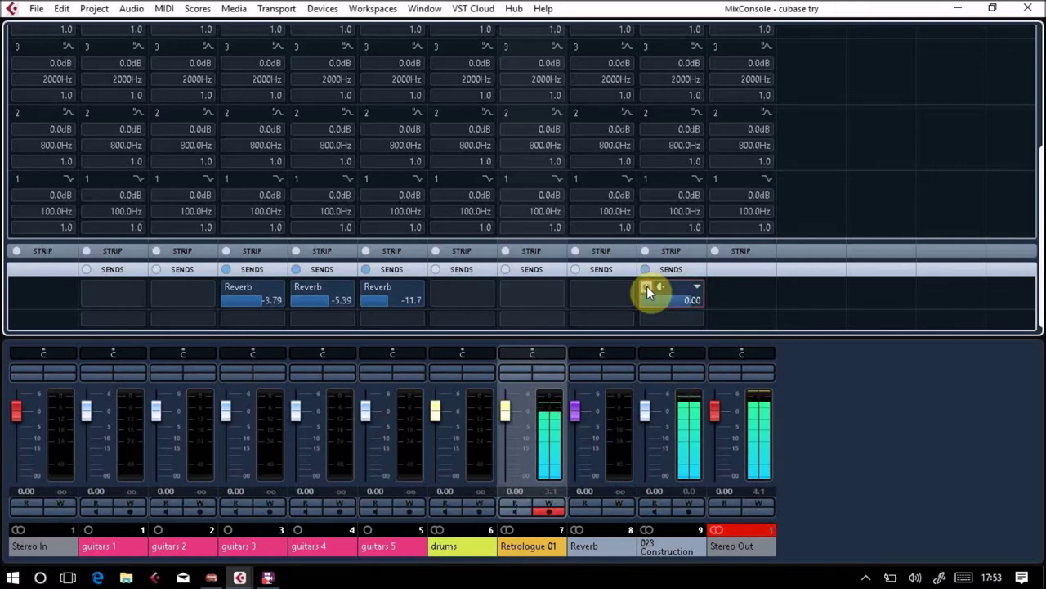
pyautogui.click(647, 286)
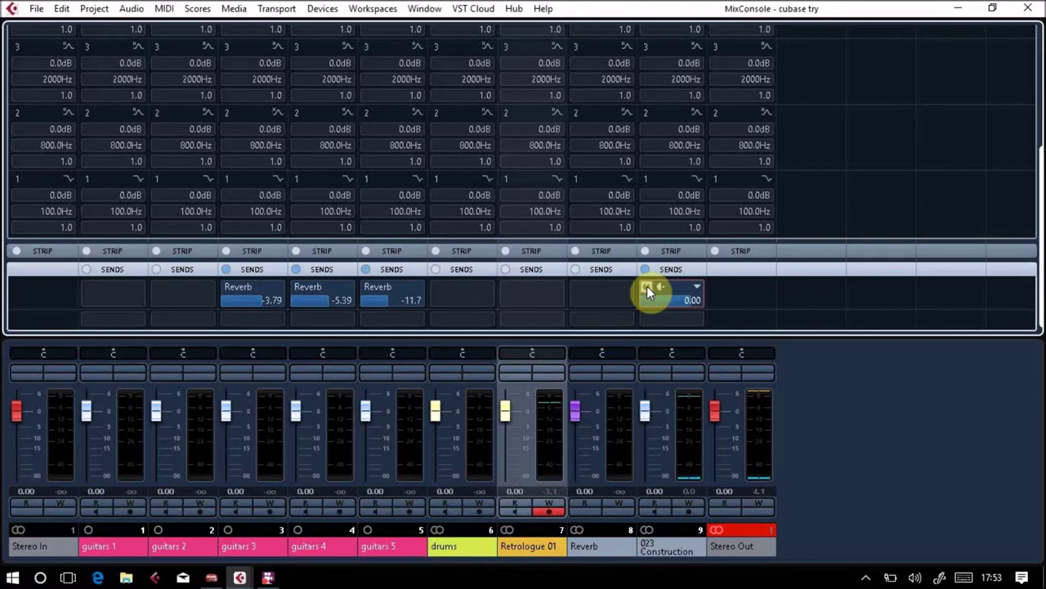
pyautogui.moveTo(1035, 206); pyautogui.dragTo(1040, 34)
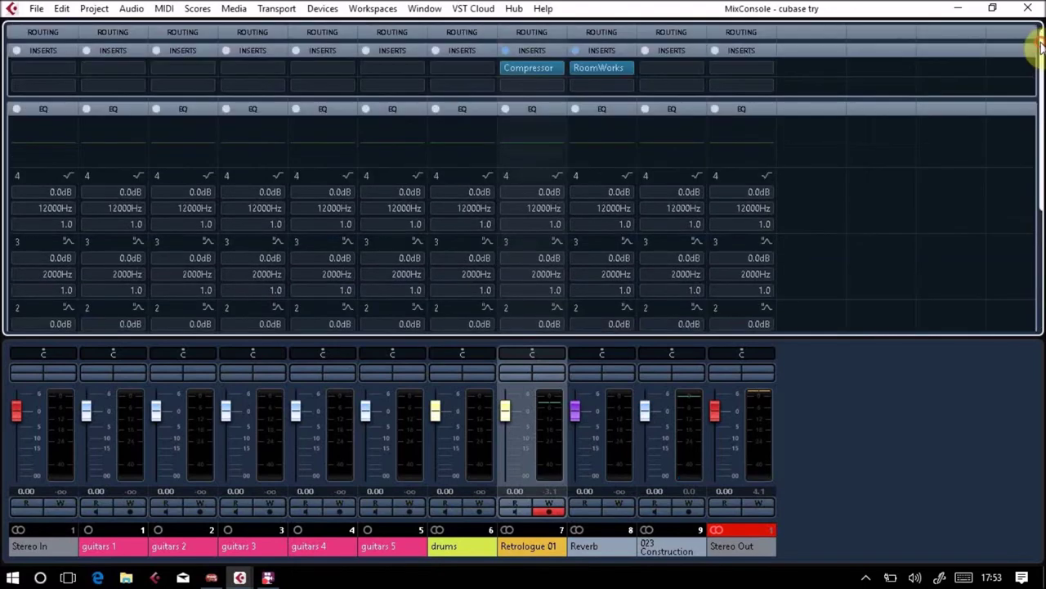
pyautogui.doubleClick(521, 68)
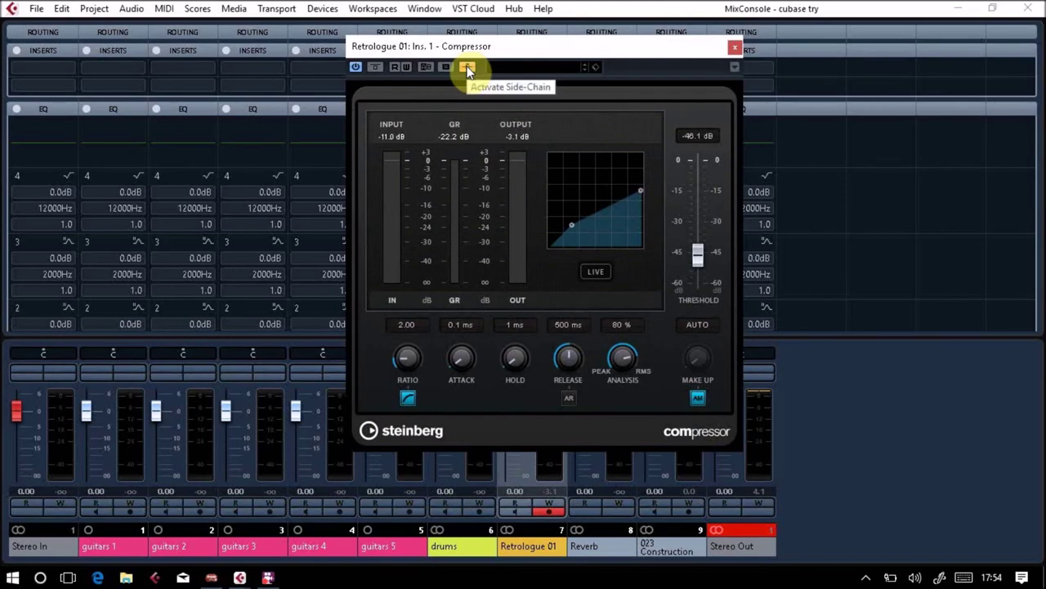
pyautogui.click(734, 47)
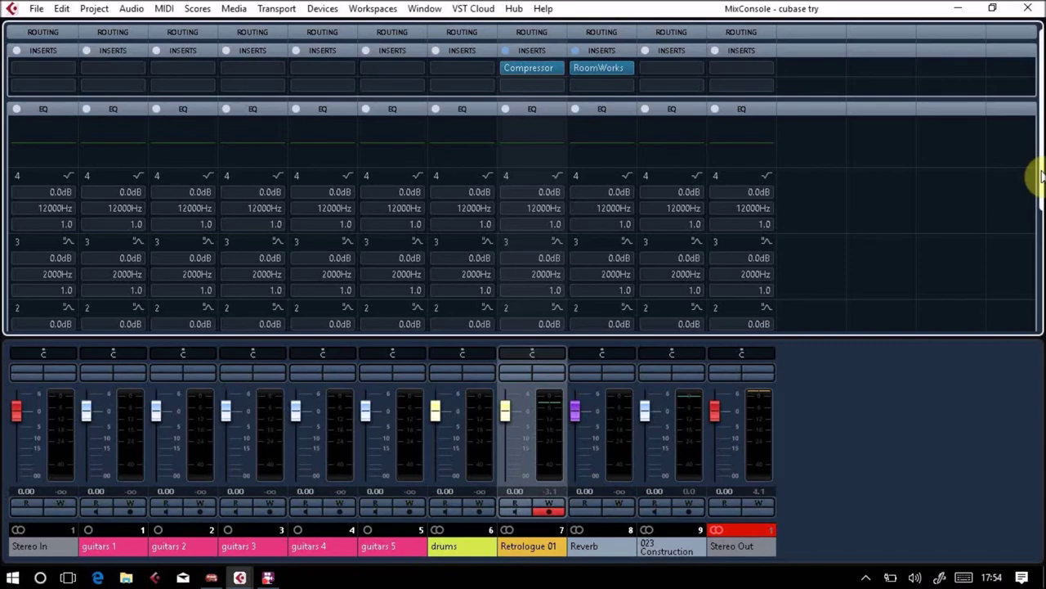
pyautogui.moveTo(1035, 182); pyautogui.dragTo(1035, 322)
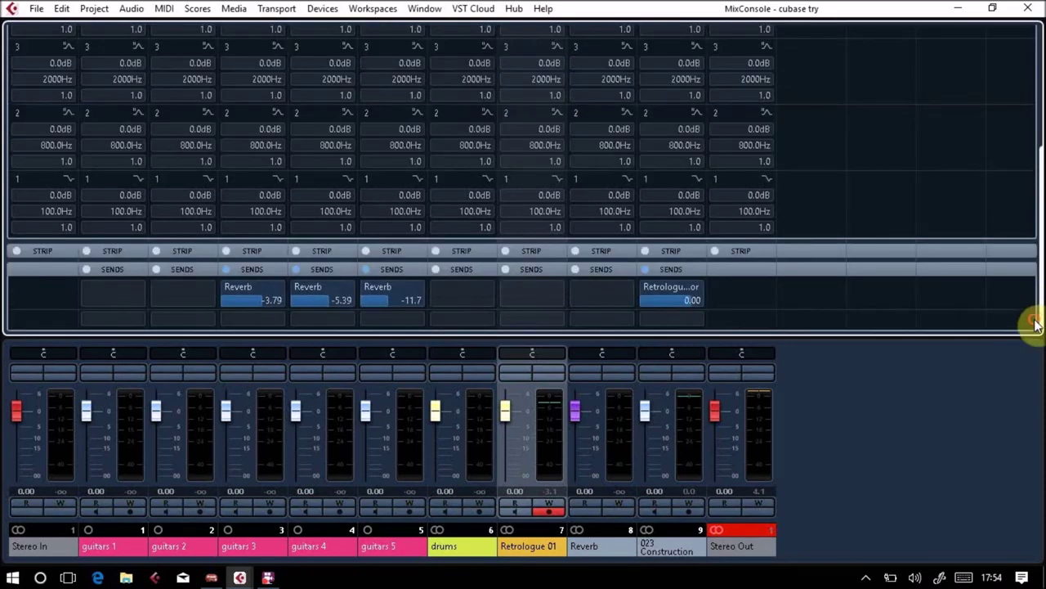
pyautogui.click(676, 288)
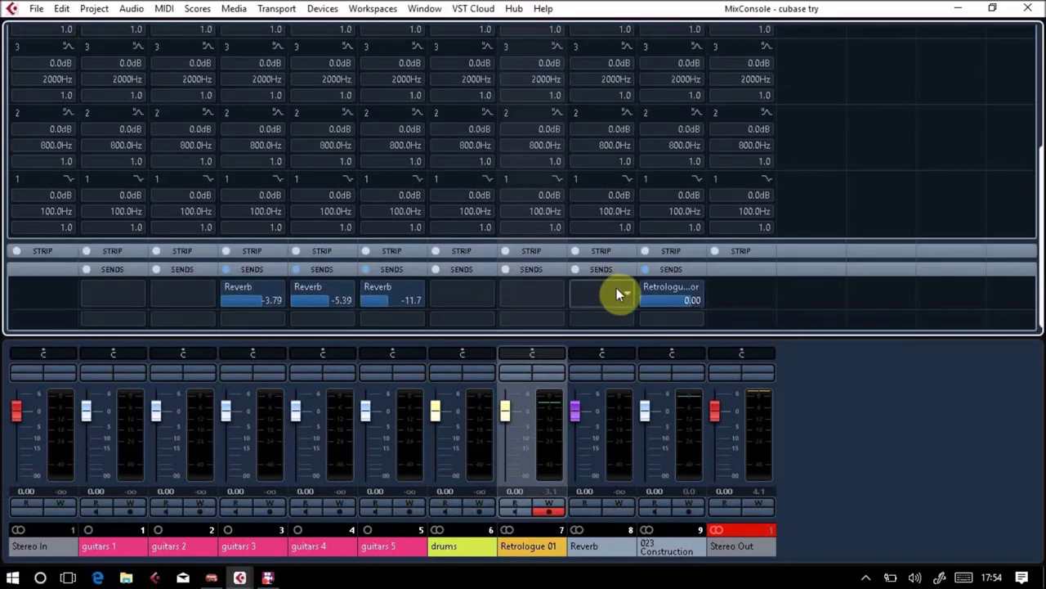